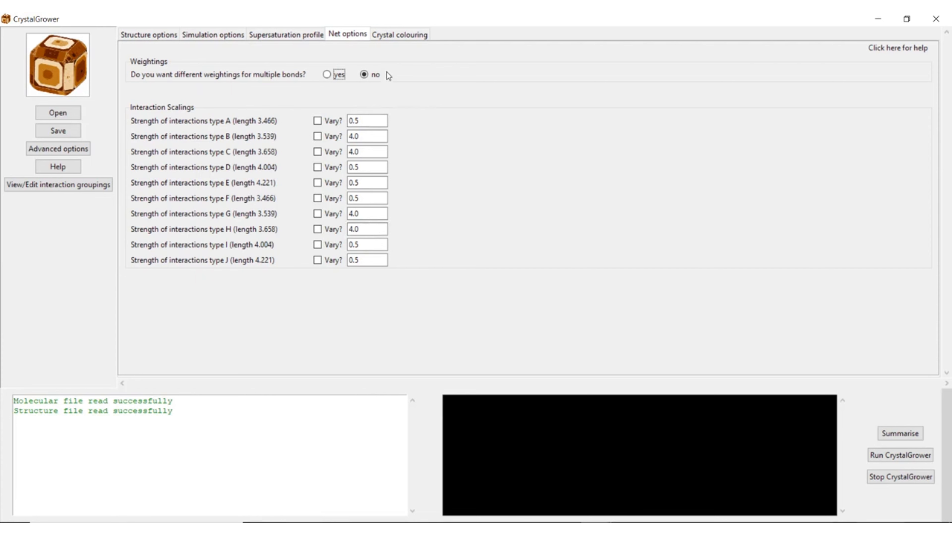
- Turn off colouring crystals in layers in the crystal colouring options and run the CrystalGrower simulation
{"action": "left_click", "coordinate": [400, 36]}
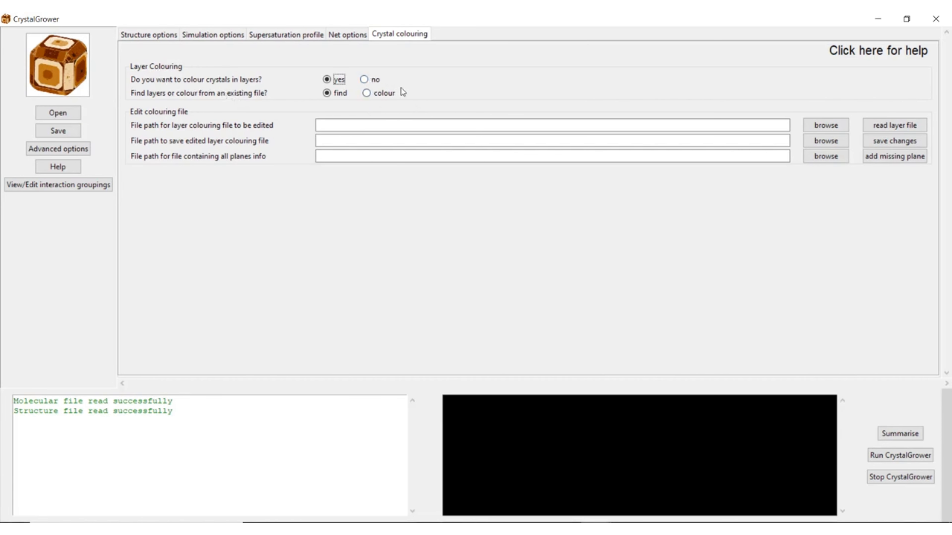
{"action": "left_click", "coordinate": [364, 79]}
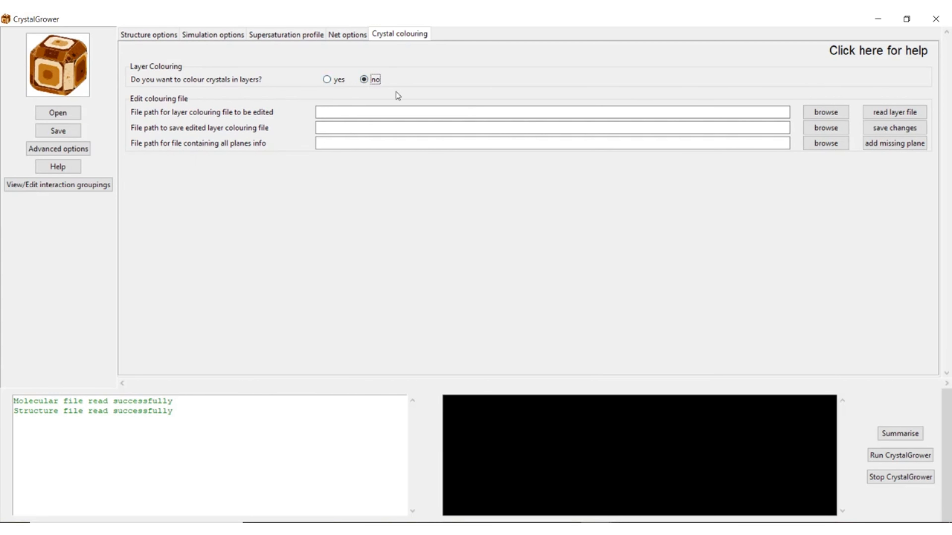
{"action": "left_click", "coordinate": [882, 452]}
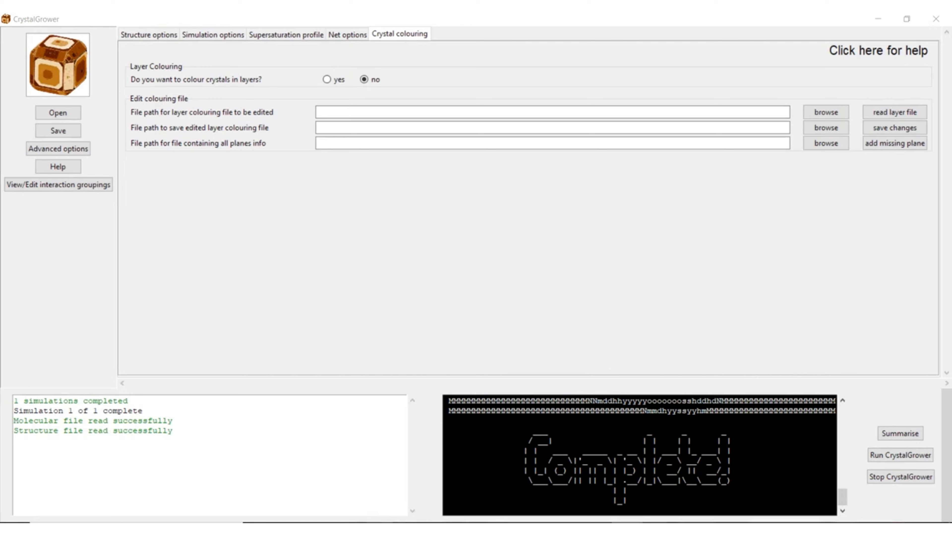
- Open Barite_test_1_ovito_CGvisualiser.XYZ from the 20201007_1716 run in OVITO, with column 3 mapped to Particle Type
{"action": "mouse_move", "coordinate": [380, 529]}
{"action": "left_click", "coordinate": [315, 504]}
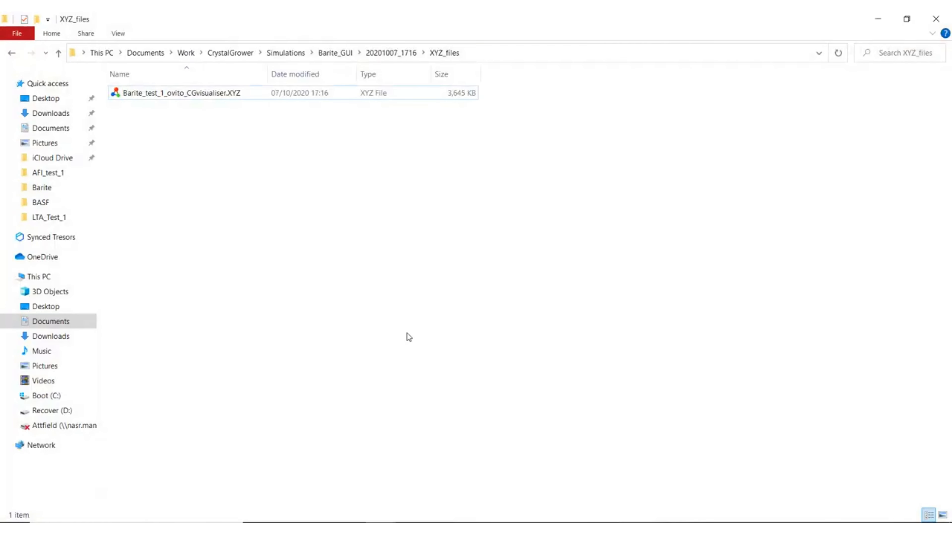
{"action": "double_click", "coordinate": [186, 97]}
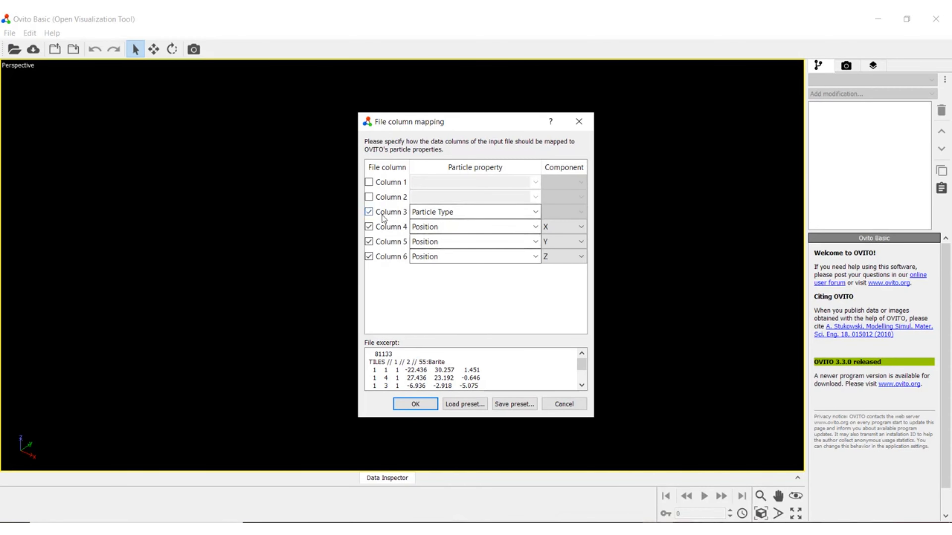
{"action": "left_click", "coordinate": [368, 212]}
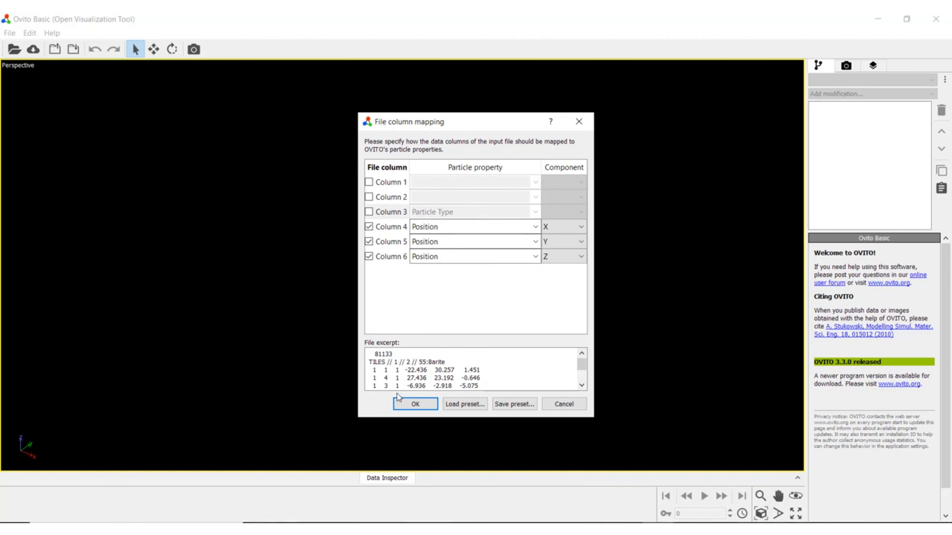
{"action": "left_click", "coordinate": [368, 212]}
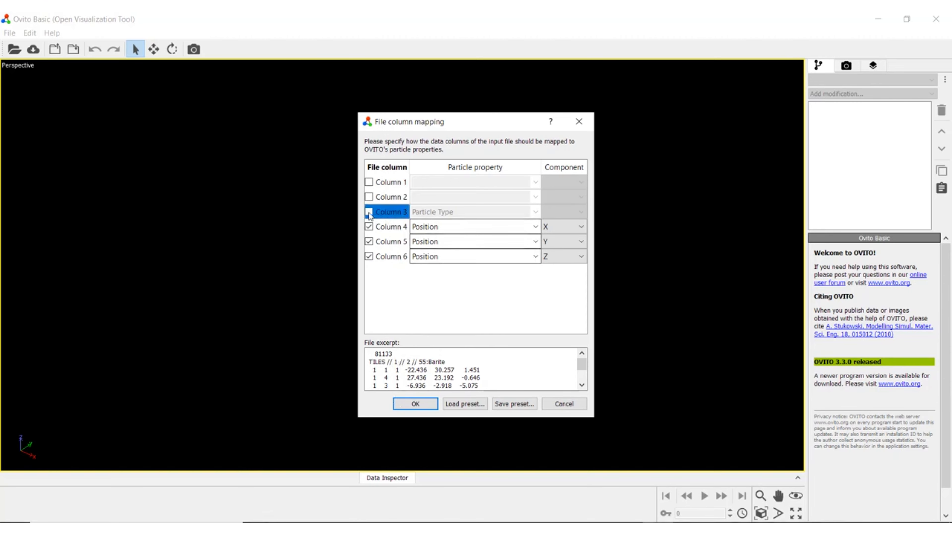
{"action": "left_click", "coordinate": [415, 403]}
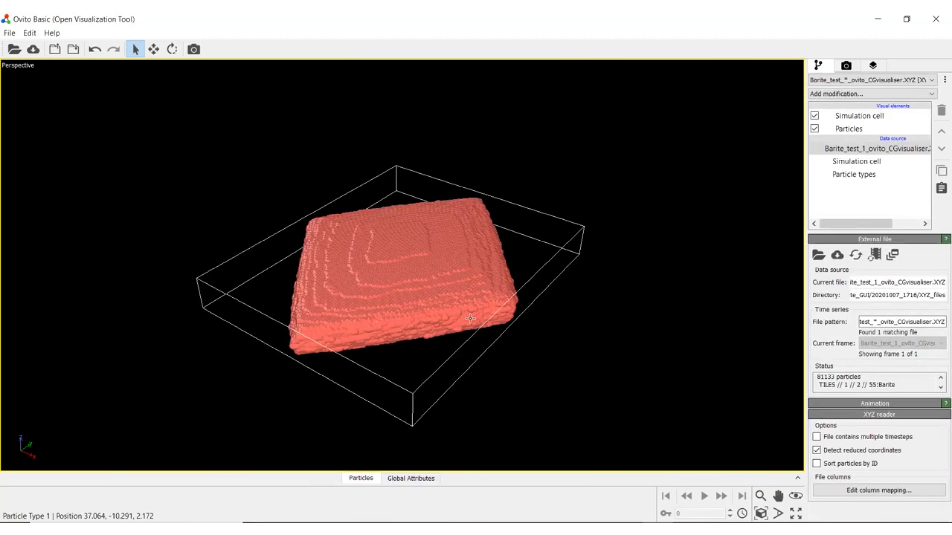
- Edit the column mapping so that column 2 instead of column 3 is read as Particle Type
{"action": "left_click_drag", "start_coordinate": [398, 276], "coordinate": [421, 276]}
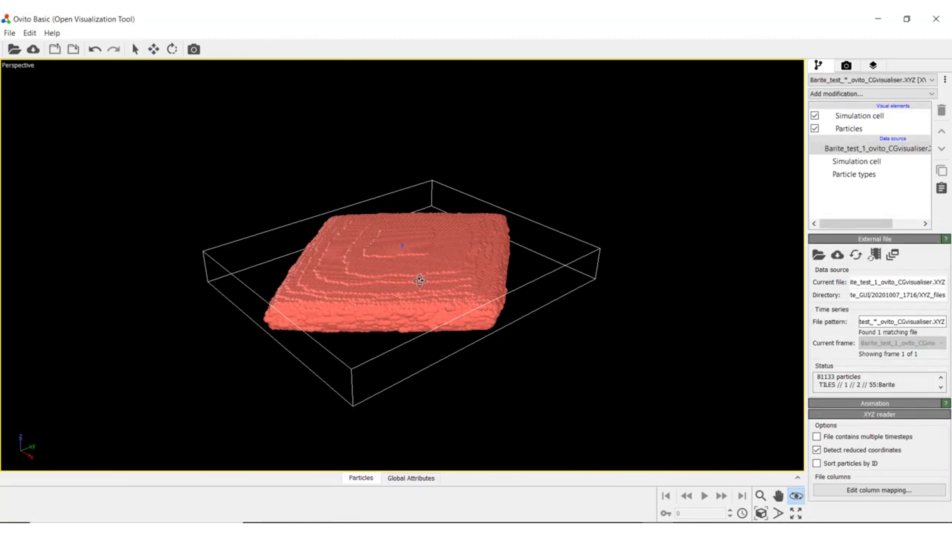
{"action": "key", "text": "Escape"}
{"action": "left_click", "coordinate": [850, 490]}
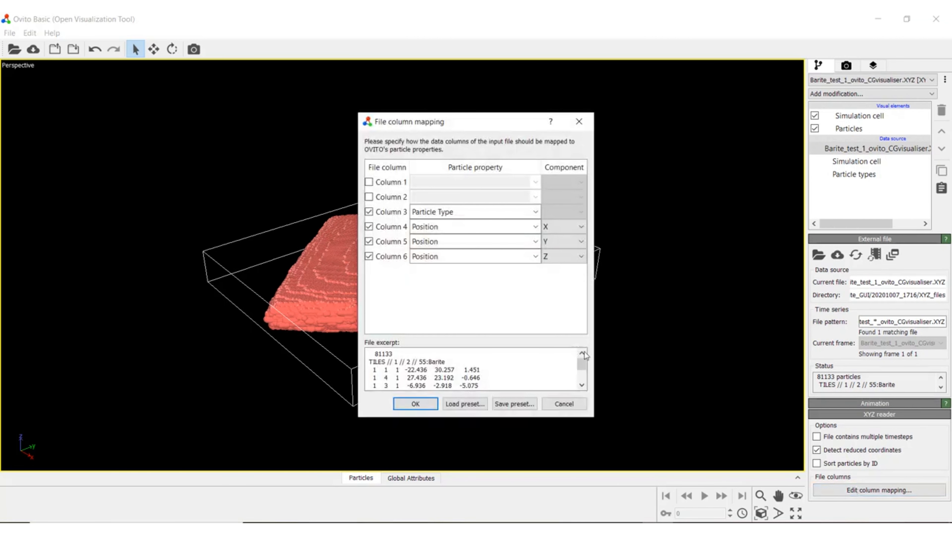
{"action": "left_click", "coordinate": [369, 197]}
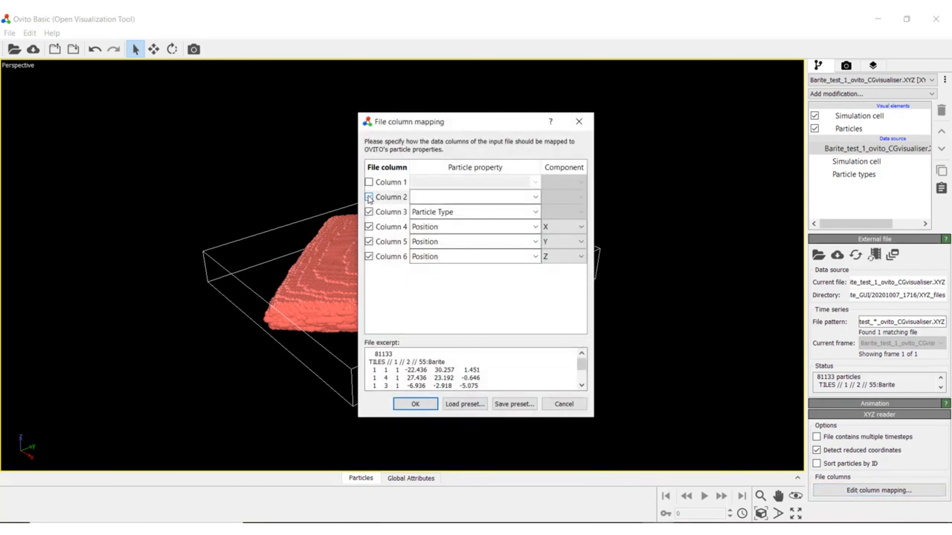
{"action": "left_click", "coordinate": [368, 212]}
{"action": "left_click", "coordinate": [535, 197]}
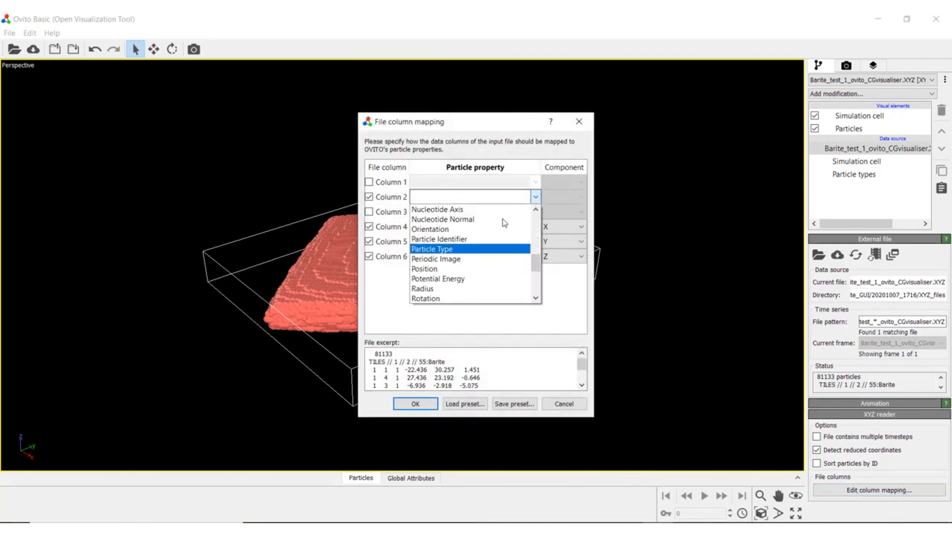
{"action": "left_click", "coordinate": [462, 252]}
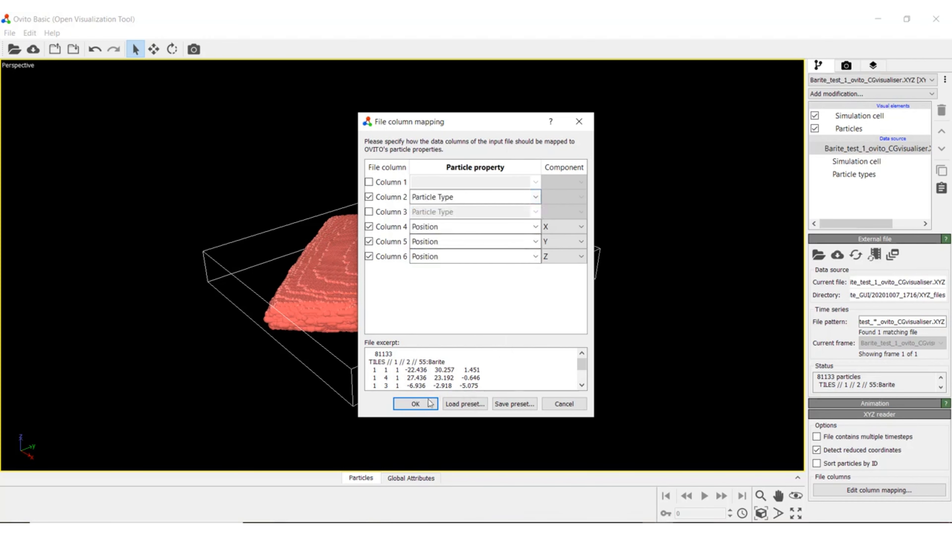
{"action": "left_click", "coordinate": [415, 404]}
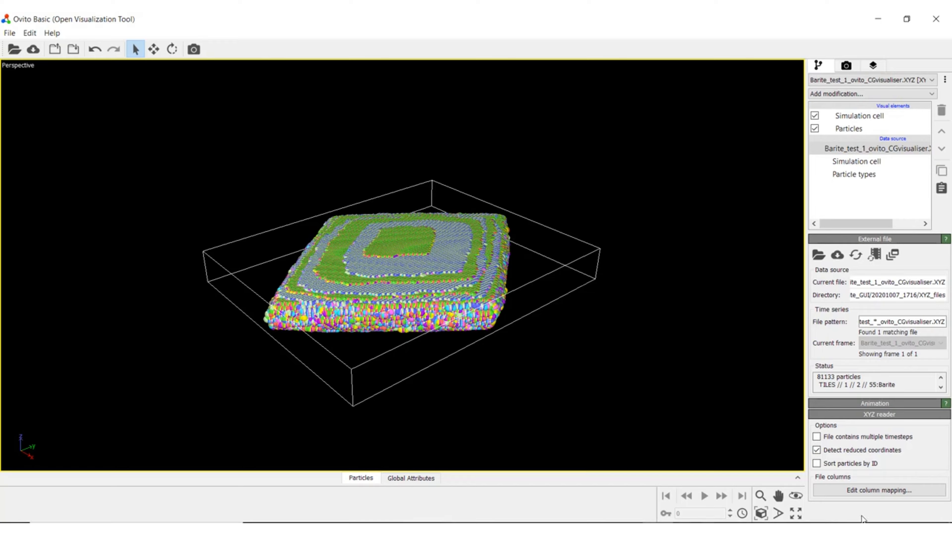
- Edit the column mapping so that column 1 instead of column 2 is read as Particle Type, and inspect the crystal
{"action": "left_click", "coordinate": [867, 491]}
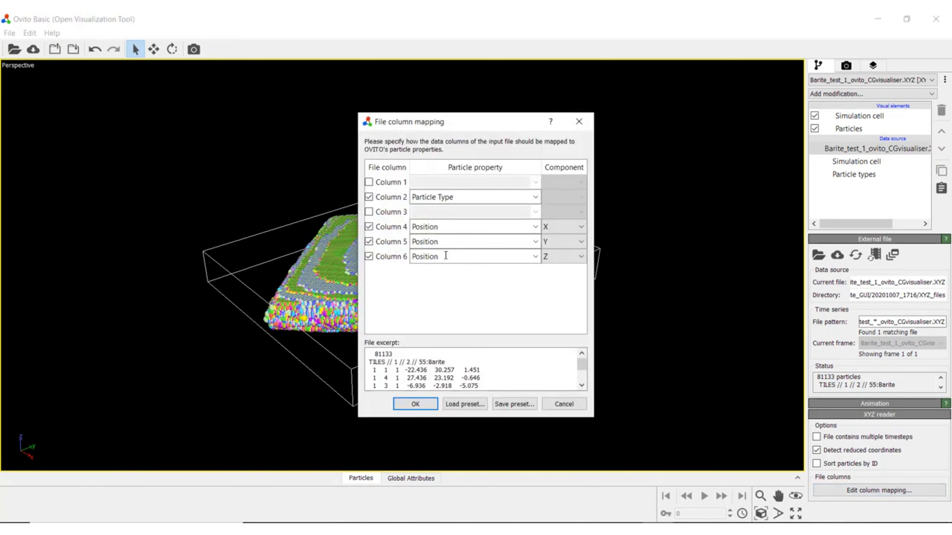
{"action": "left_click", "coordinate": [369, 196]}
{"action": "left_click", "coordinate": [369, 183]}
{"action": "left_click", "coordinate": [457, 182]}
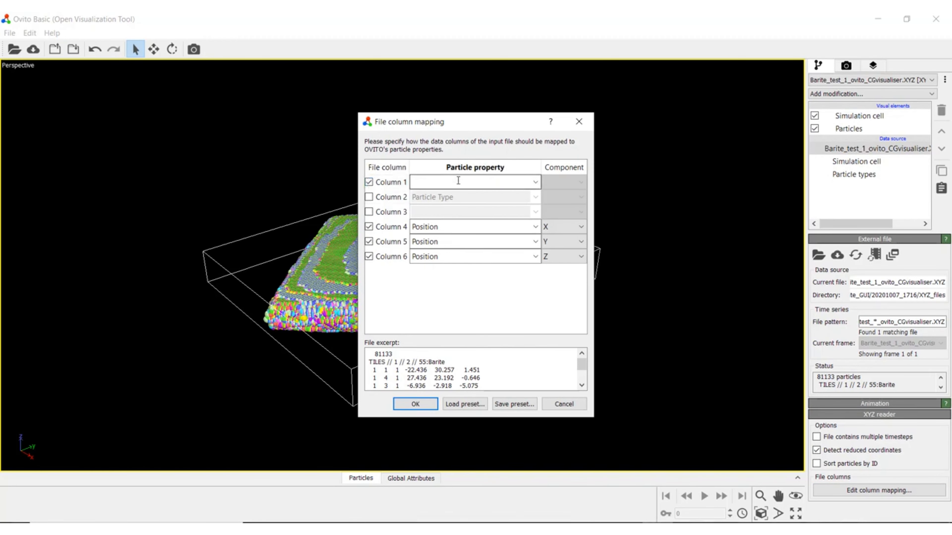
{"action": "type", "text": "Partic"}
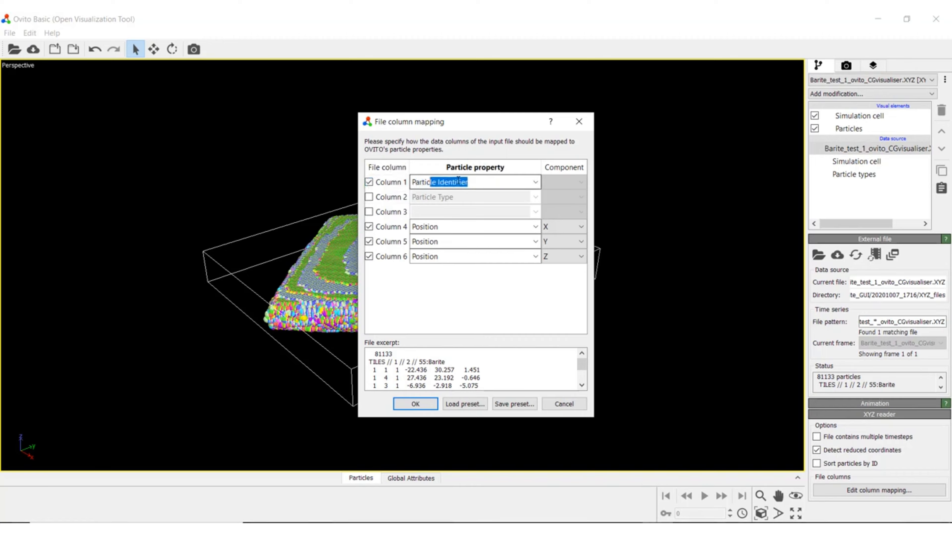
{"action": "type", "text": "le T"}
{"action": "key", "text": "Tab"}
{"action": "key", "text": "Return"}
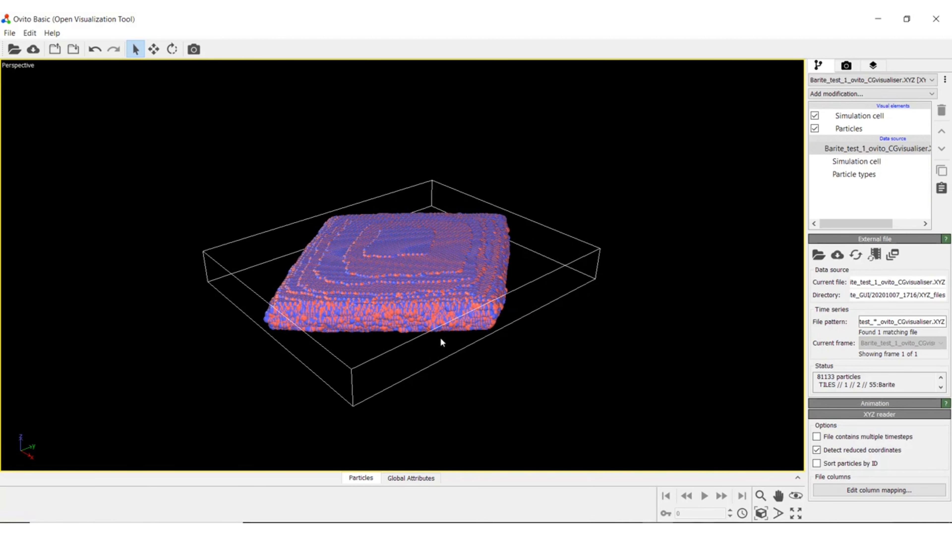
{"action": "scroll", "coordinate": [478, 291], "scroll_direction": "up", "scroll_amount": 1}
{"action": "left_click_drag", "start_coordinate": [477, 290], "coordinate": [474, 322]}
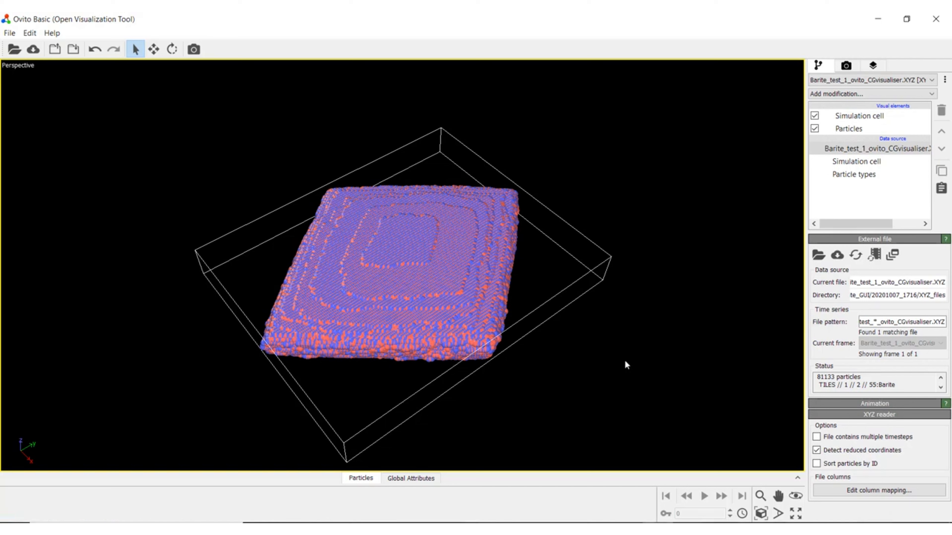
- Switch to CrystalGrower, turn on colouring crystals in layers with the find option, and run the simulation again
{"action": "mouse_move", "coordinate": [633, 529]}
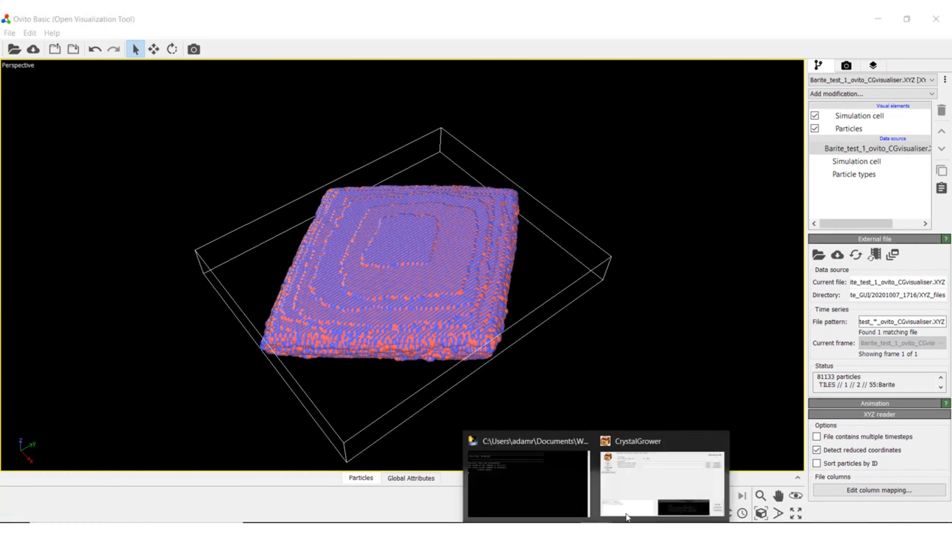
{"action": "left_click", "coordinate": [634, 506]}
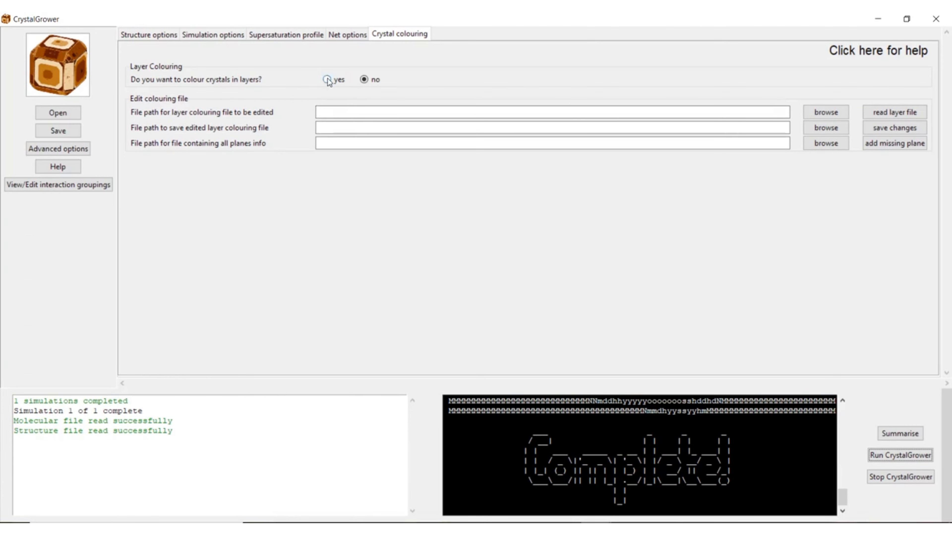
{"action": "left_click", "coordinate": [335, 80]}
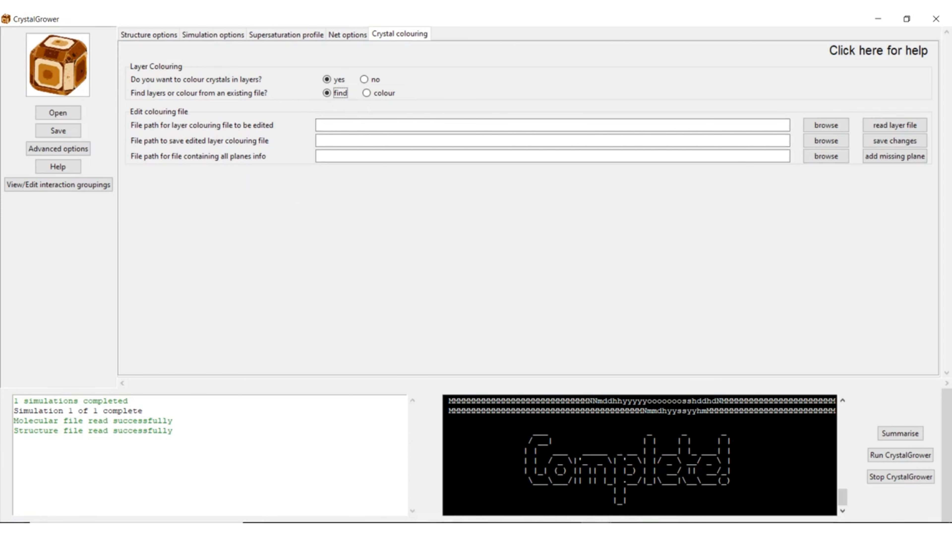
{"action": "left_click", "coordinate": [886, 460]}
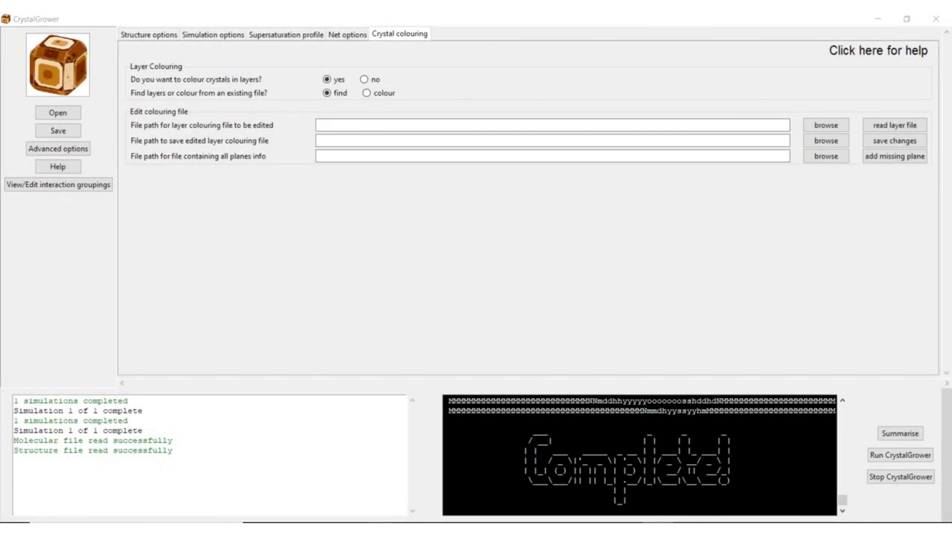
- In File Explorer, go to the XYZ_files folder of the 20201007_1720 run and open Barite_test_1_ovito_CGvisualiser.XYZ in OVITO
{"action": "mouse_move", "coordinate": [380, 528]}
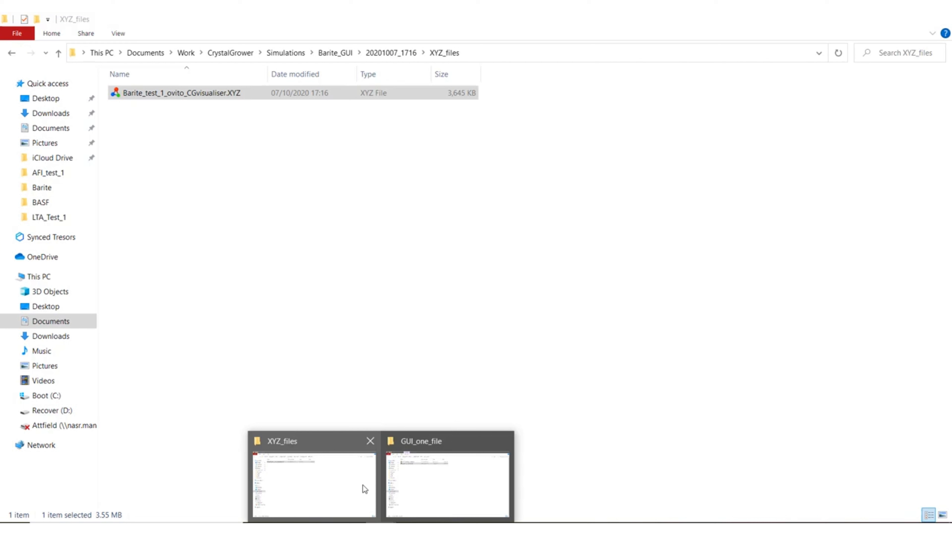
{"action": "left_click", "coordinate": [360, 485]}
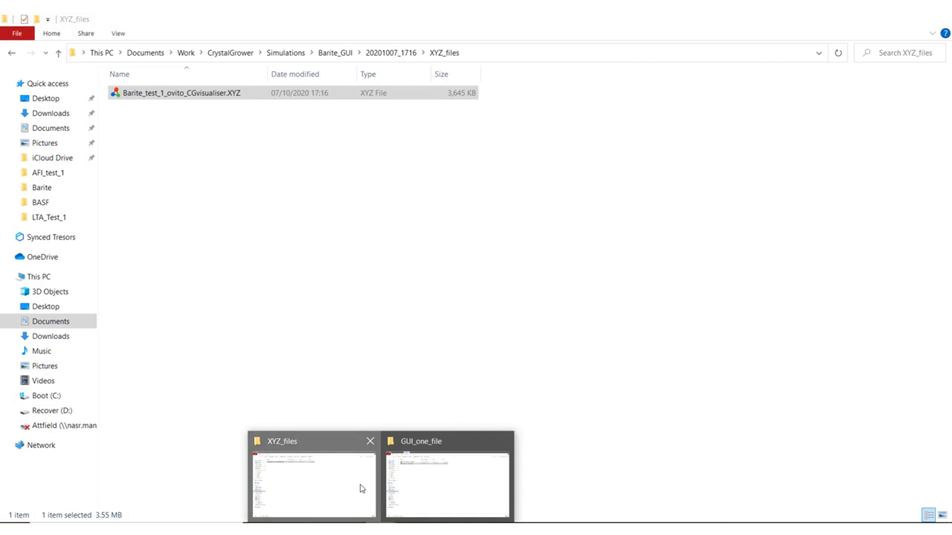
{"action": "left_click", "coordinate": [337, 53]}
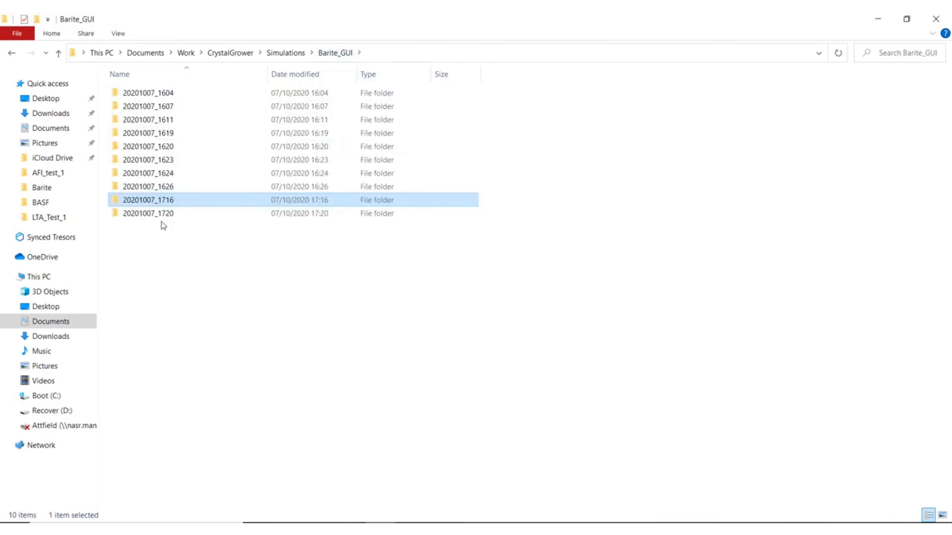
{"action": "double_click", "coordinate": [163, 217]}
{"action": "left_click", "coordinate": [152, 112]}
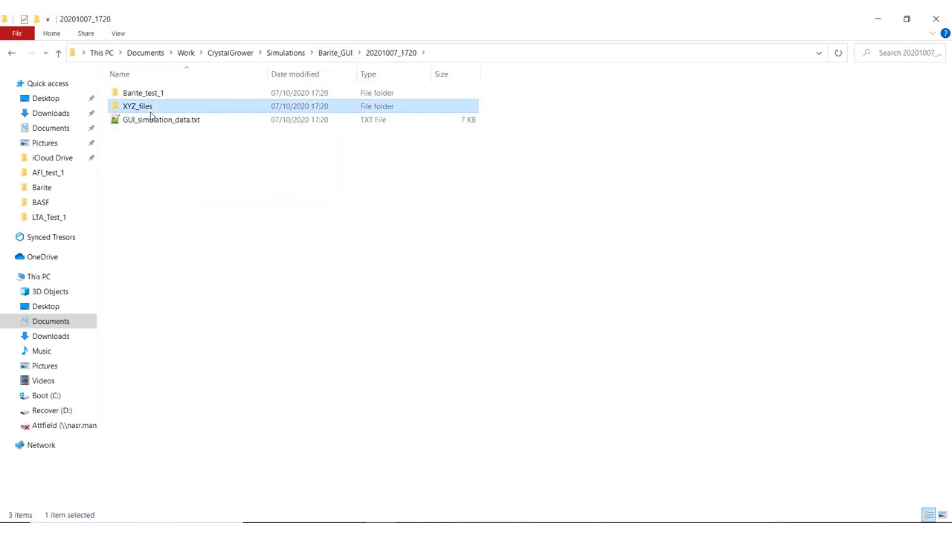
{"action": "left_click", "coordinate": [152, 111]}
{"action": "double_click", "coordinate": [194, 110]}
{"action": "left_click", "coordinate": [154, 98]}
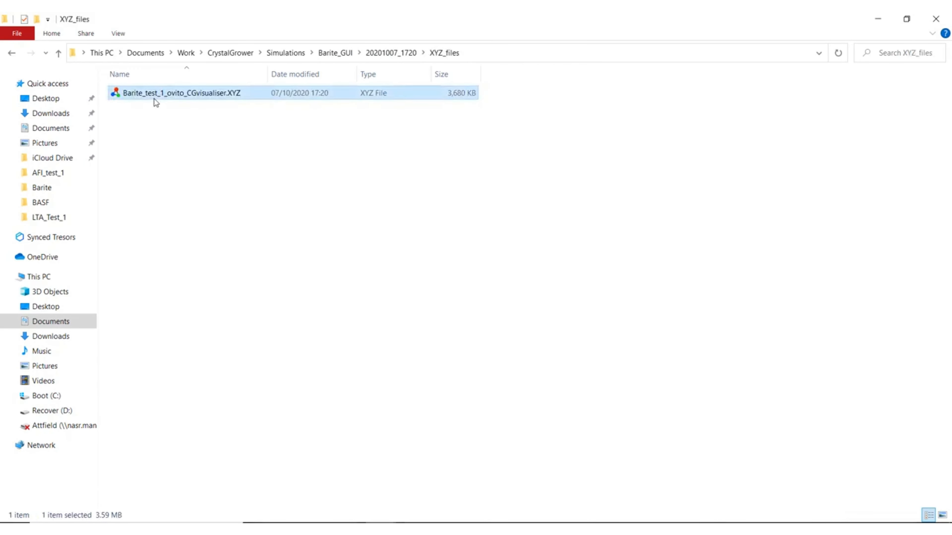
{"action": "double_click", "coordinate": [154, 98]}
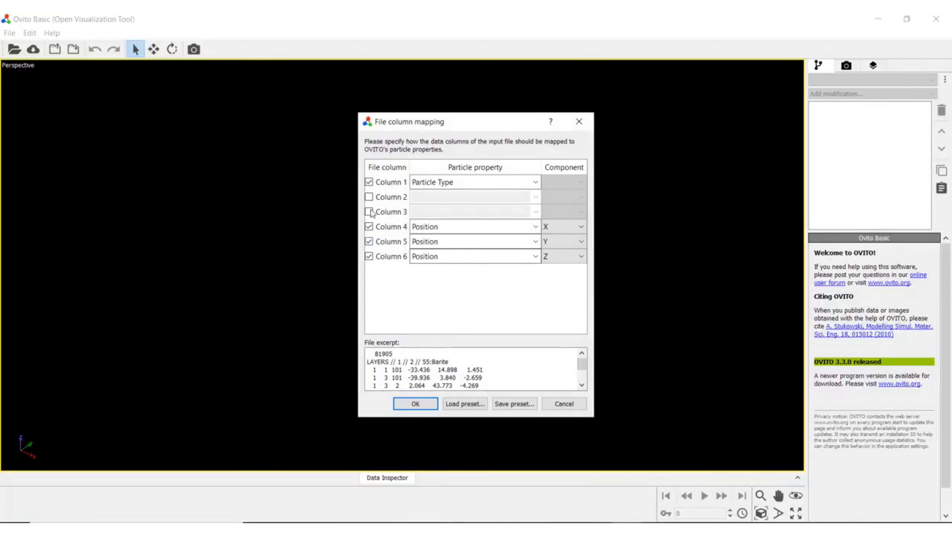
- Import the file with column 3 instead of column 1 mapped to Particle Type, and inspect the layer-coloured crystal from several angles
{"action": "left_click", "coordinate": [369, 211]}
{"action": "left_click", "coordinate": [369, 182]}
{"action": "left_click", "coordinate": [442, 217]}
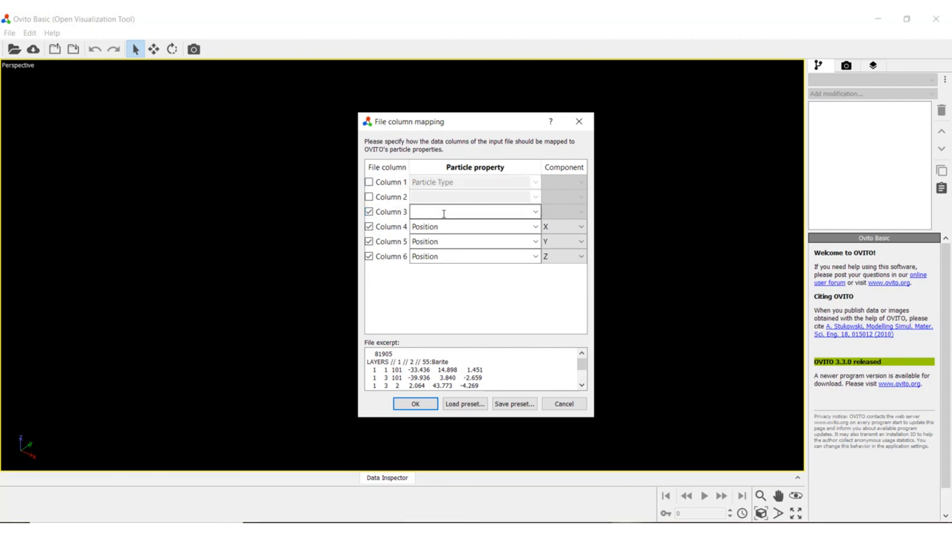
{"action": "type", "text": "Parti"}
{"action": "type", "text": "cle I"}
{"action": "type", "text": "Type"}
{"action": "key", "text": "Return"}
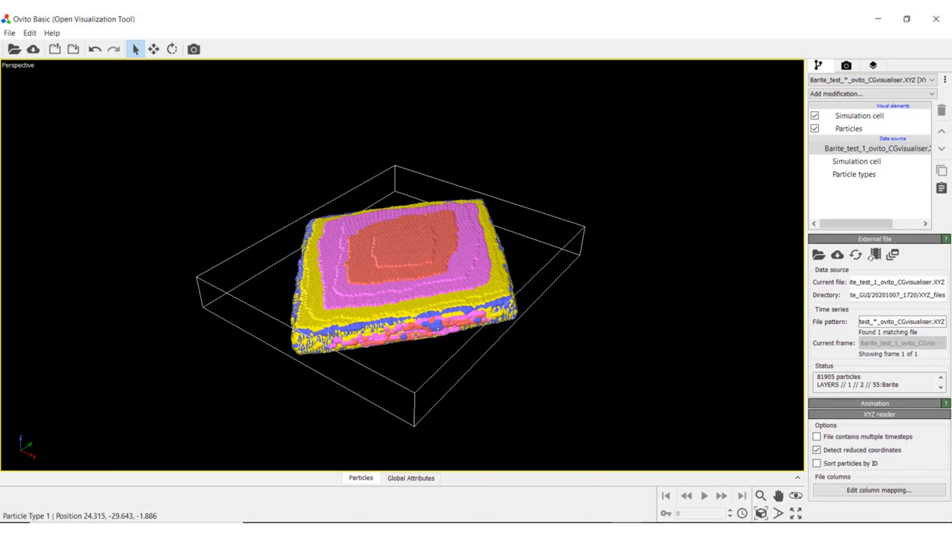
{"action": "left_click_drag", "start_coordinate": [411, 339], "coordinate": [512, 291]}
{"action": "left_click_drag", "start_coordinate": [377, 268], "coordinate": [474, 287]}
{"action": "mouse_move", "coordinate": [391, 304]}
{"action": "left_mouse_down"}
{"action": "mouse_move", "coordinate": [541, 308]}
{"action": "mouse_move", "coordinate": [424, 300]}
{"action": "mouse_move", "coordinate": [461, 297]}
{"action": "mouse_move", "coordinate": [393, 323]}
{"action": "left_mouse_up"}
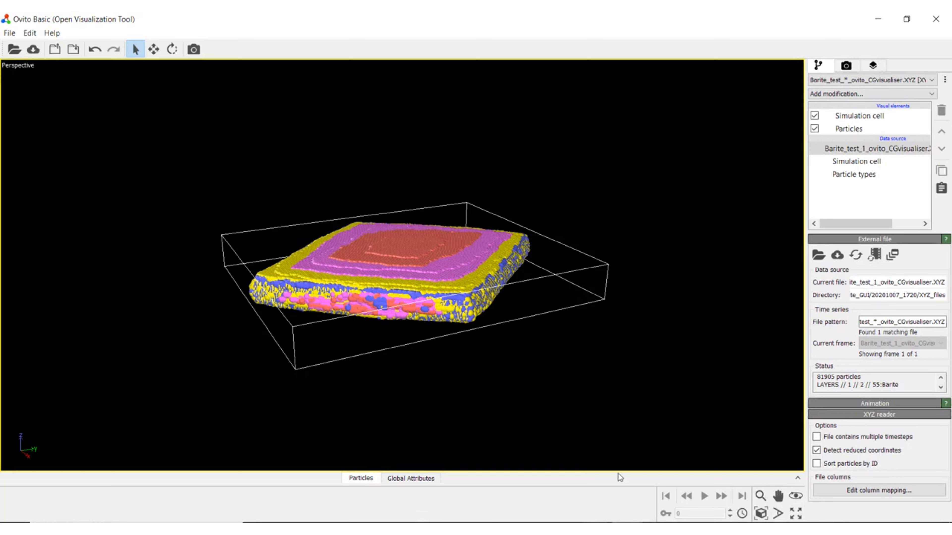
- Switch to CrystalGrower and read Barite_test_1_facets_found.txt from the 20201007_1720 run's Barite_test_1 folder as the layer colouring file for editing
{"action": "left_click", "coordinate": [635, 498]}
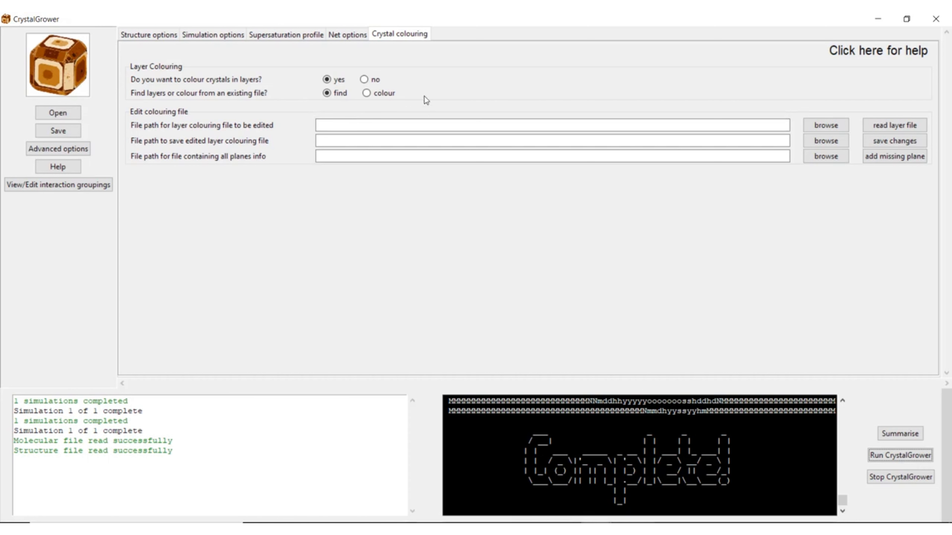
{"action": "left_click", "coordinate": [814, 129]}
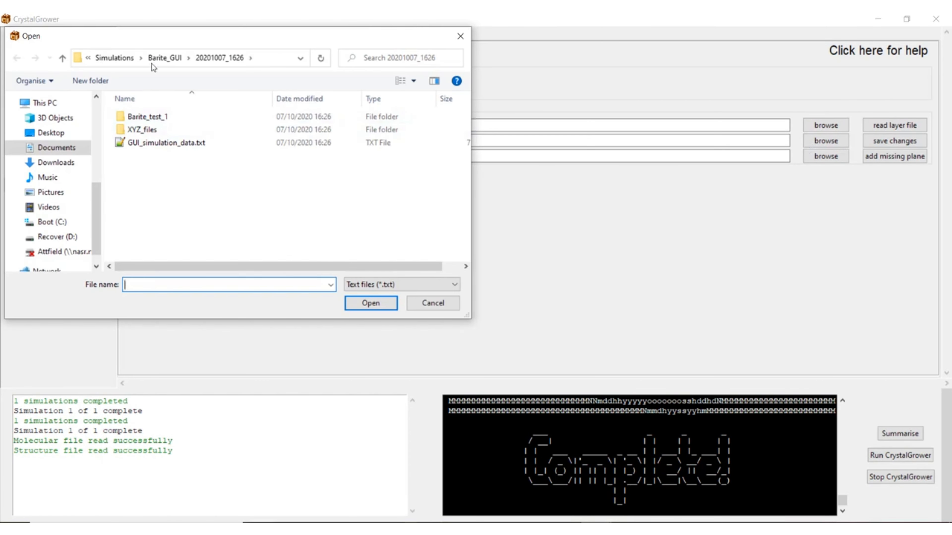
{"action": "left_click", "coordinate": [162, 57]}
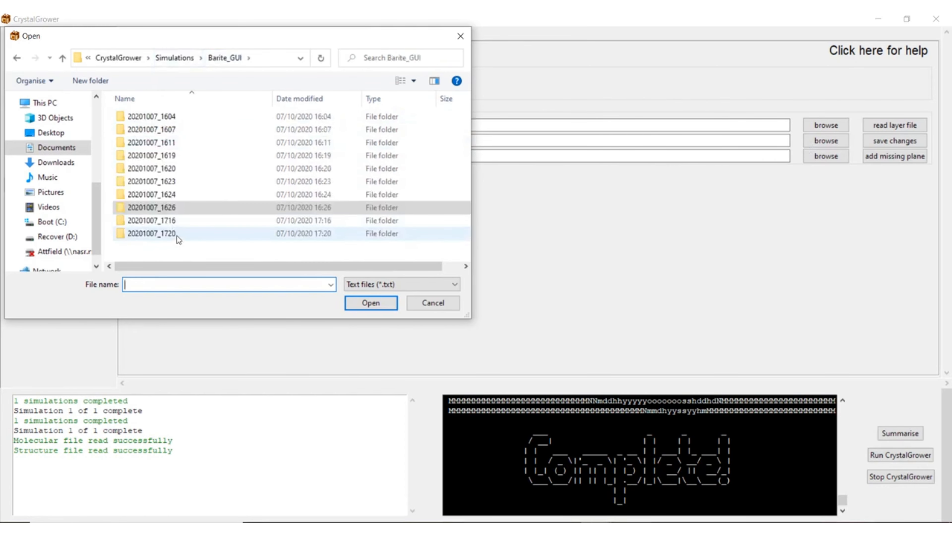
{"action": "double_click", "coordinate": [177, 235]}
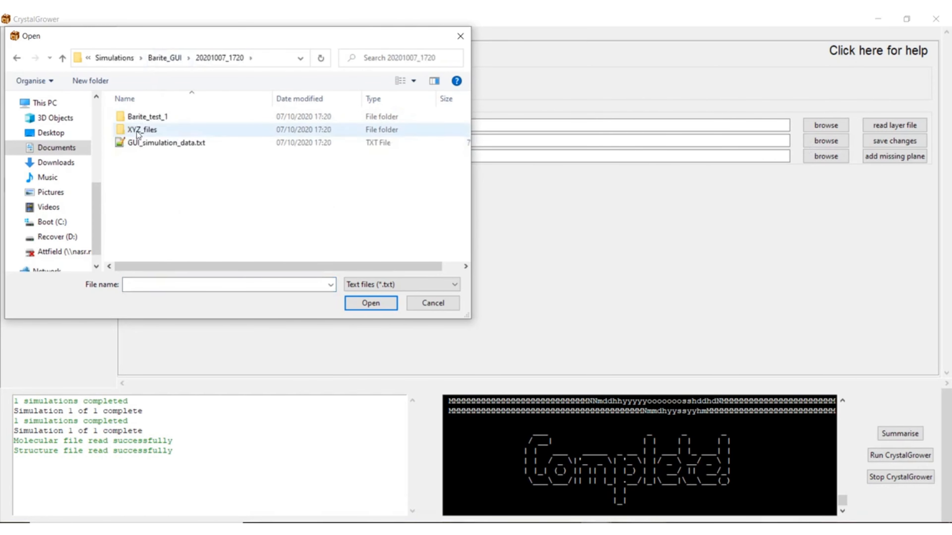
{"action": "double_click", "coordinate": [147, 116]}
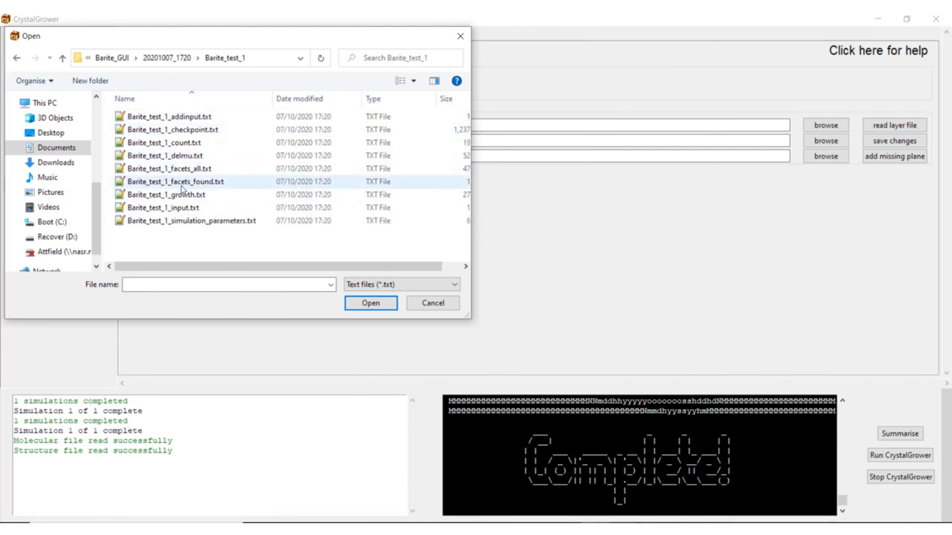
{"action": "left_click", "coordinate": [195, 182]}
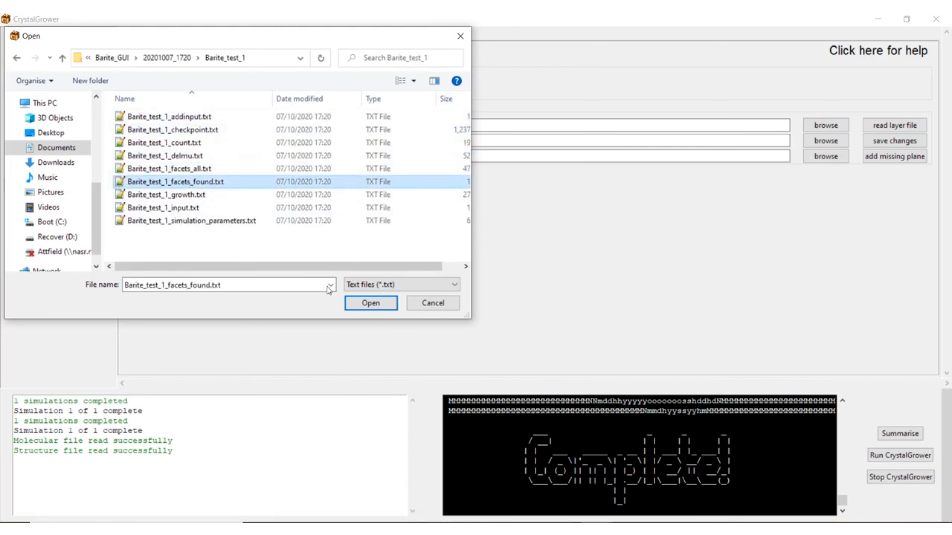
{"action": "left_click", "coordinate": [371, 303]}
{"action": "left_click", "coordinate": [882, 126]}
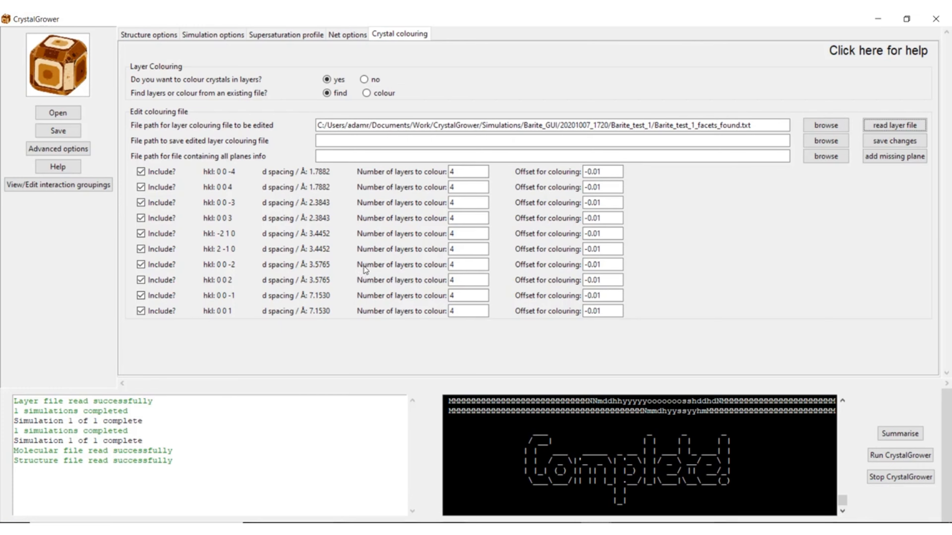
- Exclude the planes 0 0 1, 0 0 -1, 0 0 3, 0 0 -3, 0 0 4 and 0 0 -4 from the layer colouring
{"action": "left_click", "coordinate": [345, 126]}
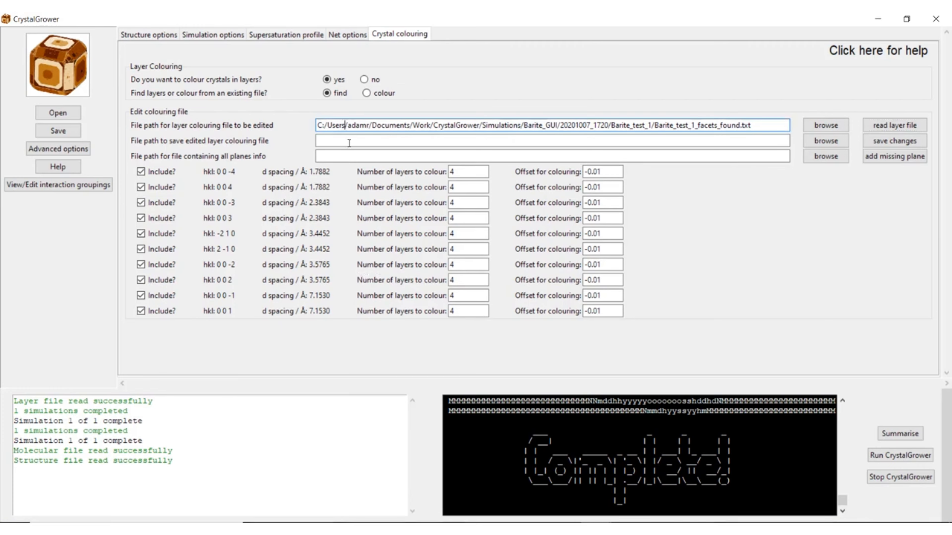
{"action": "left_click", "coordinate": [141, 311]}
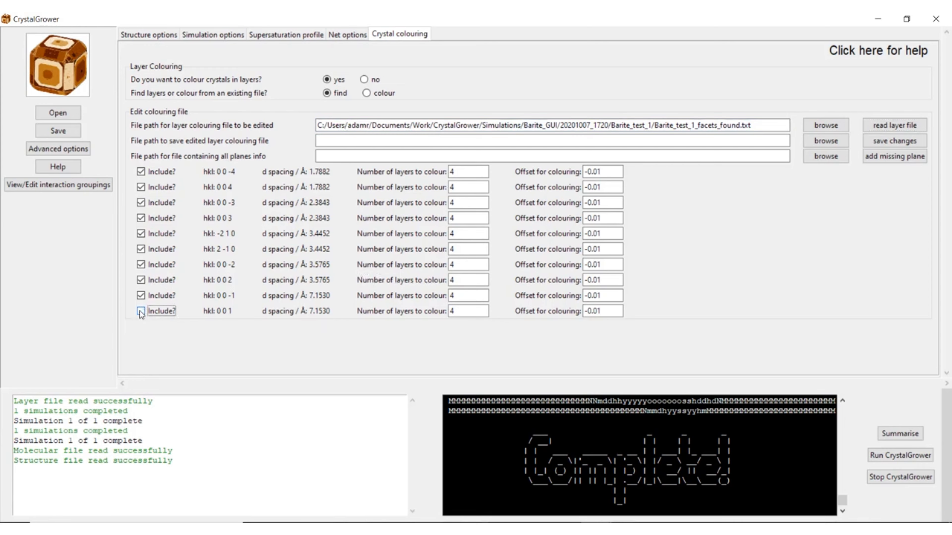
{"action": "left_click", "coordinate": [142, 295]}
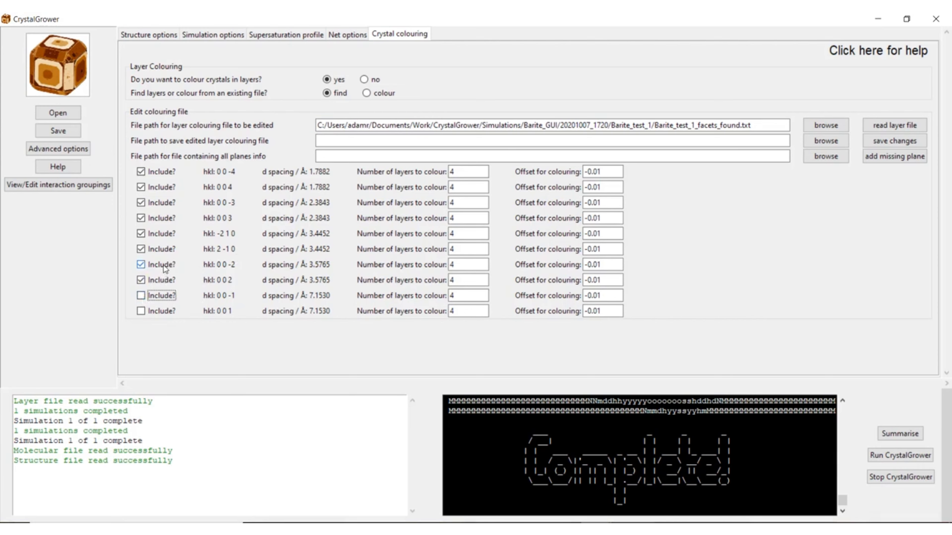
{"action": "left_click", "coordinate": [141, 218]}
{"action": "left_click", "coordinate": [140, 202]}
{"action": "left_click", "coordinate": [140, 187]}
{"action": "left_click", "coordinate": [140, 172]}
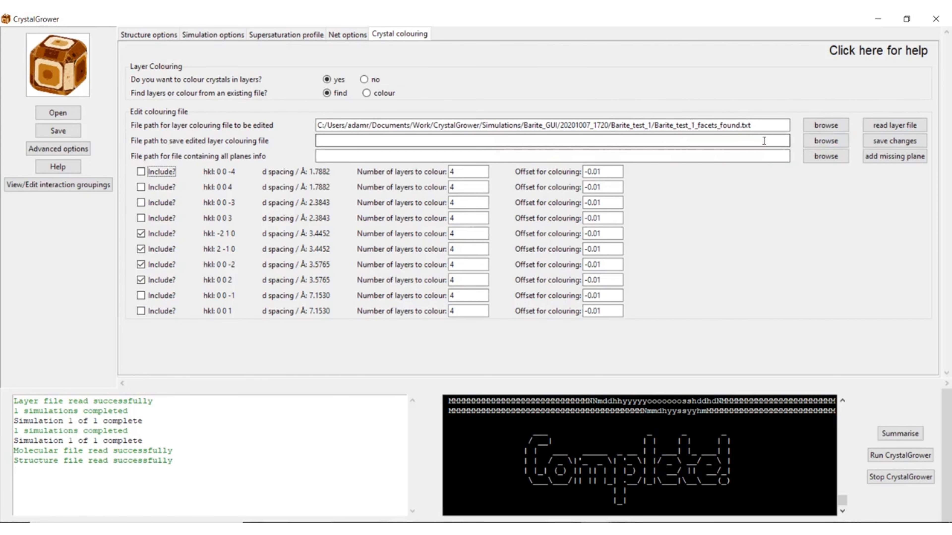
- Save the edited layer colouring file as Barite_facets_edited.txt in the Barite_GUI folder
{"action": "left_click", "coordinate": [826, 142]}
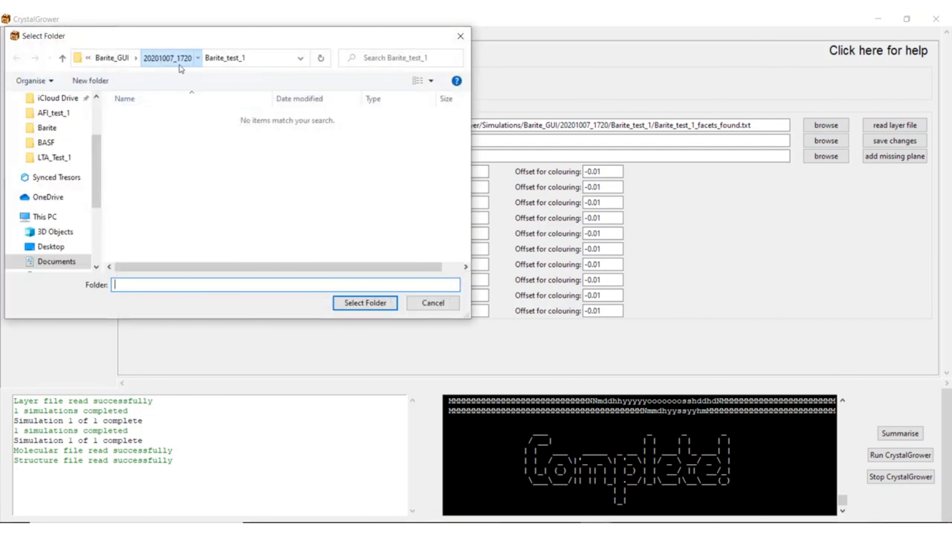
{"action": "left_click", "coordinate": [170, 59]}
{"action": "left_click", "coordinate": [166, 58]}
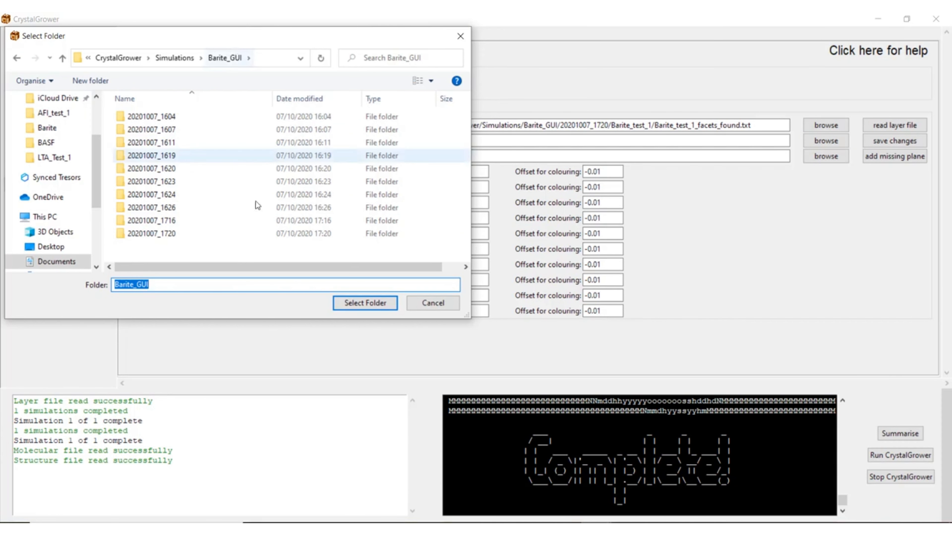
{"action": "left_click", "coordinate": [358, 304]}
{"action": "left_click", "coordinate": [620, 149]}
{"action": "type", "text": "/Barite_GUI/"}
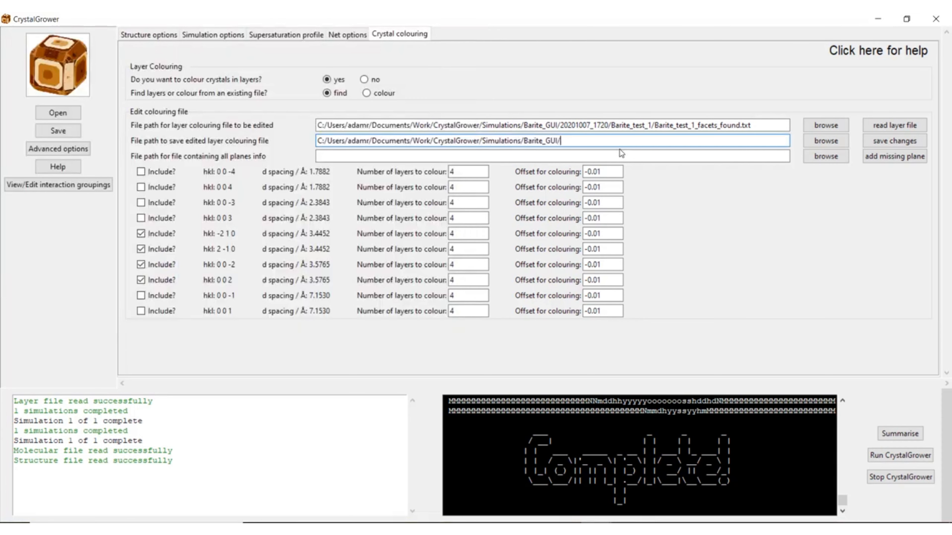
{"action": "type", "text": "_facets_edited.txt"}
{"action": "left_click", "coordinate": [874, 143]}
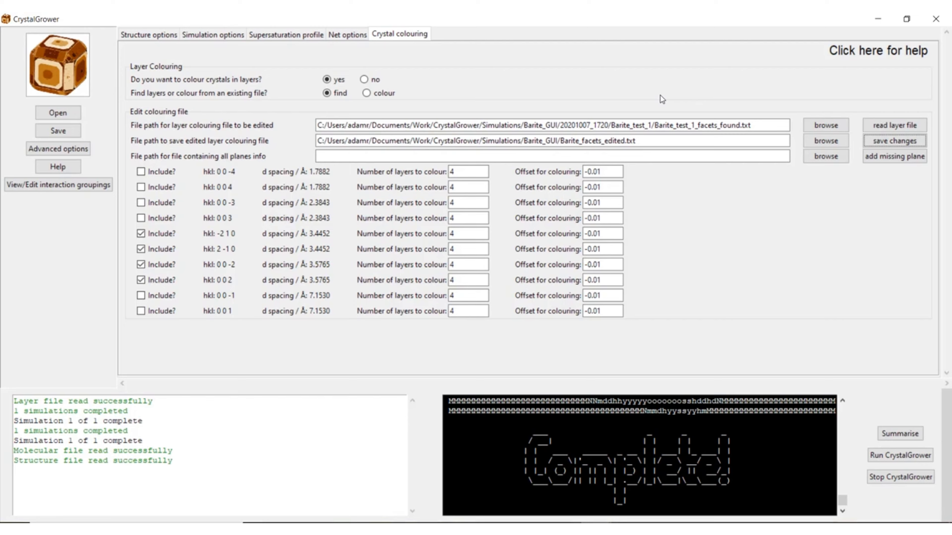
- Set layer colouring to use an existing file and choose Barite_facets_edited.txt for crystal terrace colouring
{"action": "left_click", "coordinate": [366, 93]}
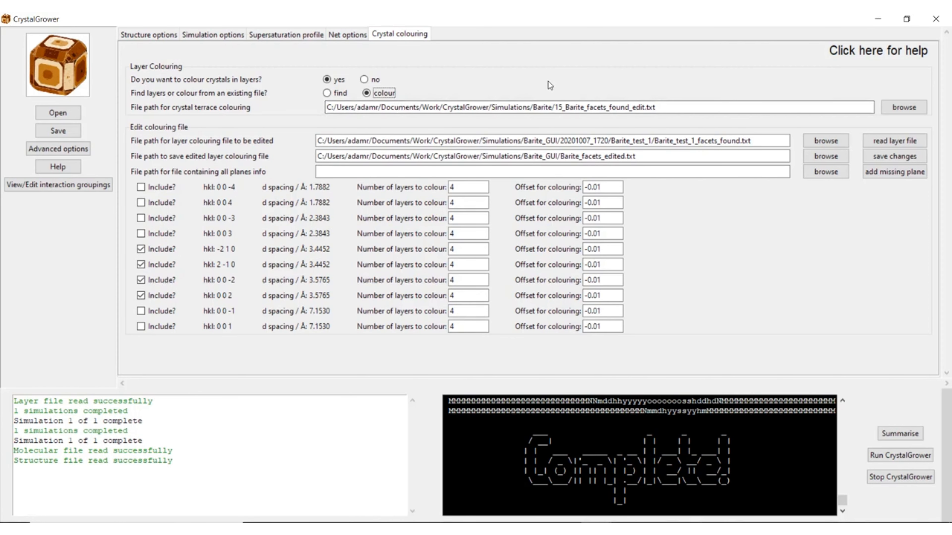
{"action": "left_click", "coordinate": [903, 107]}
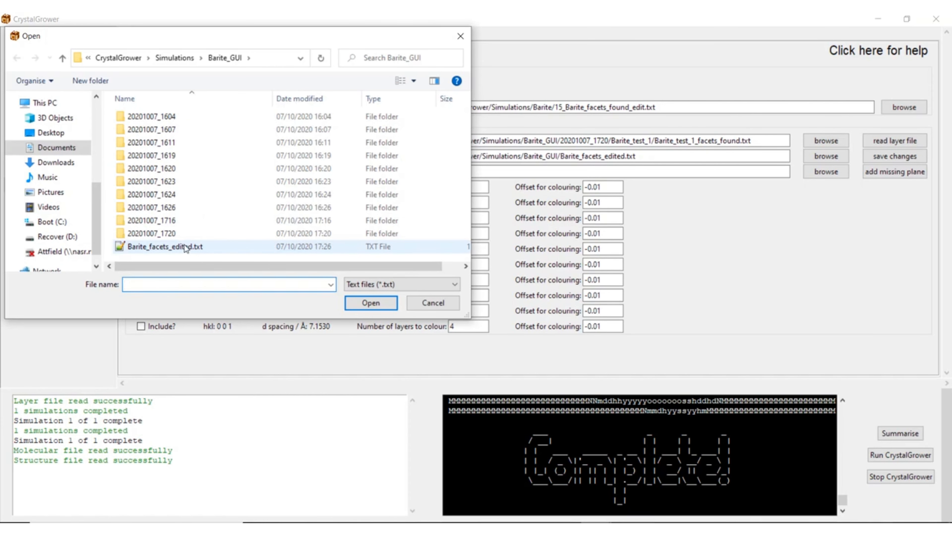
{"action": "double_click", "coordinate": [183, 250]}
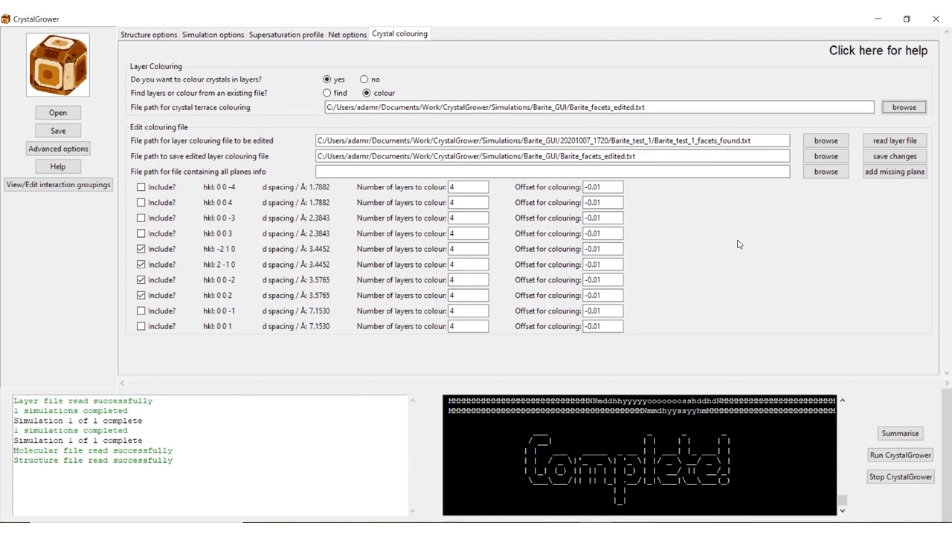
- Turn on loading a checkpoint and read Barite_test_1_checkpoint.txt from the 20201007_1720 run's Barite_test_1 folder
{"action": "left_click", "coordinate": [162, 34]}
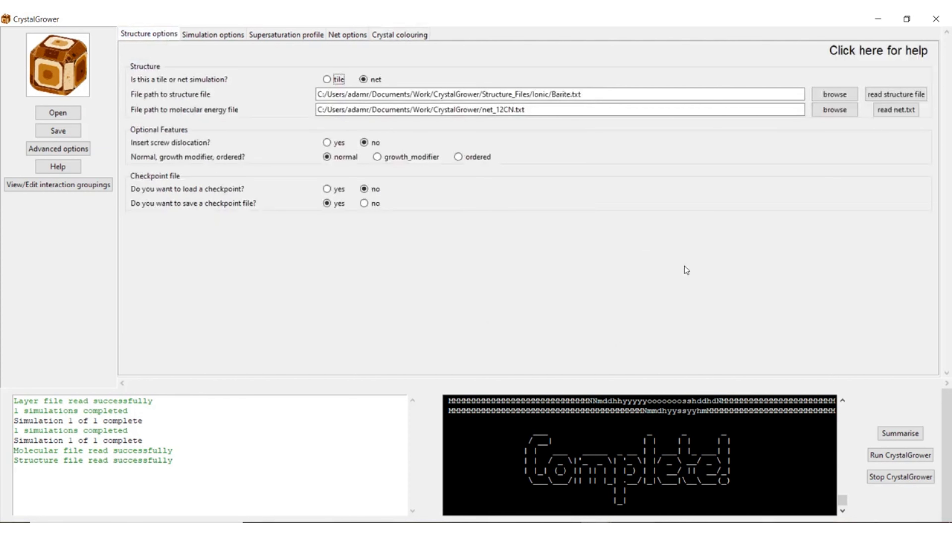
{"action": "left_click", "coordinate": [336, 189]}
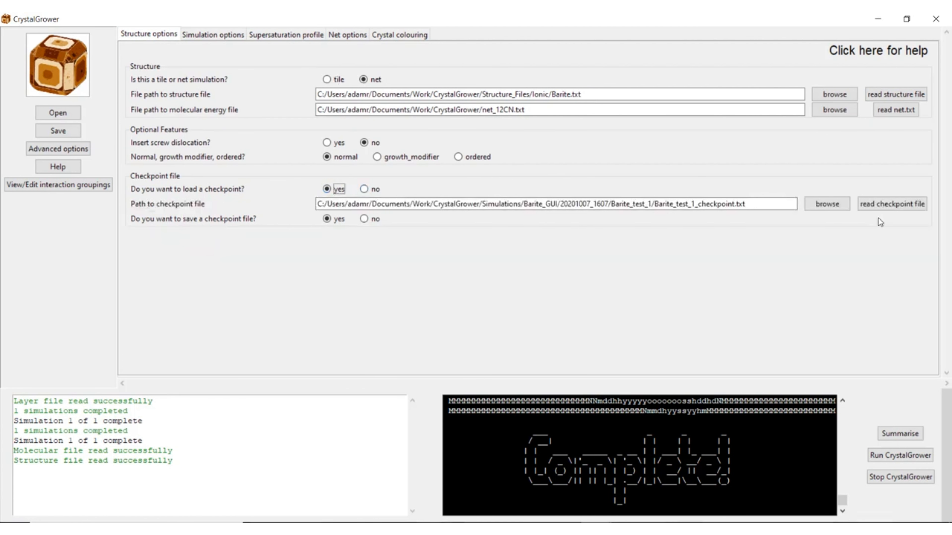
{"action": "left_click", "coordinate": [837, 205]}
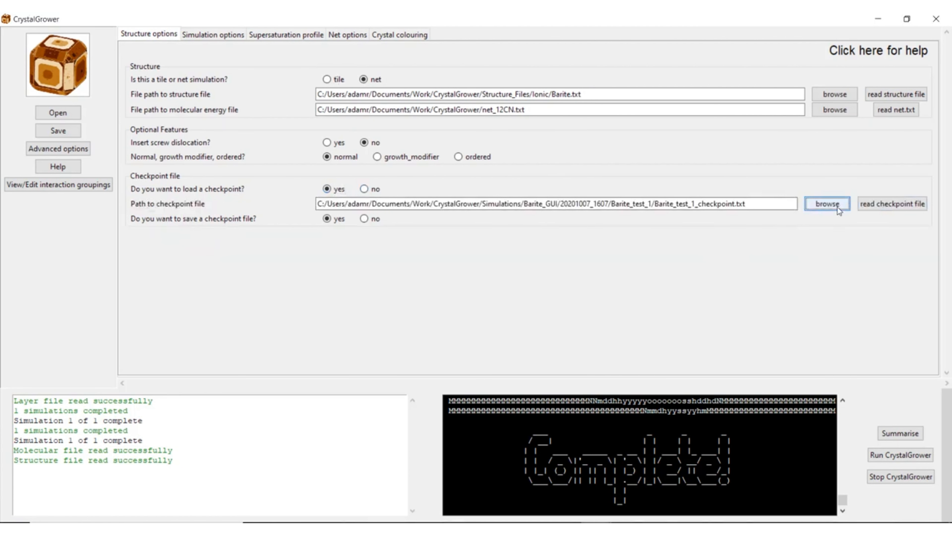
{"action": "double_click", "coordinate": [183, 231]}
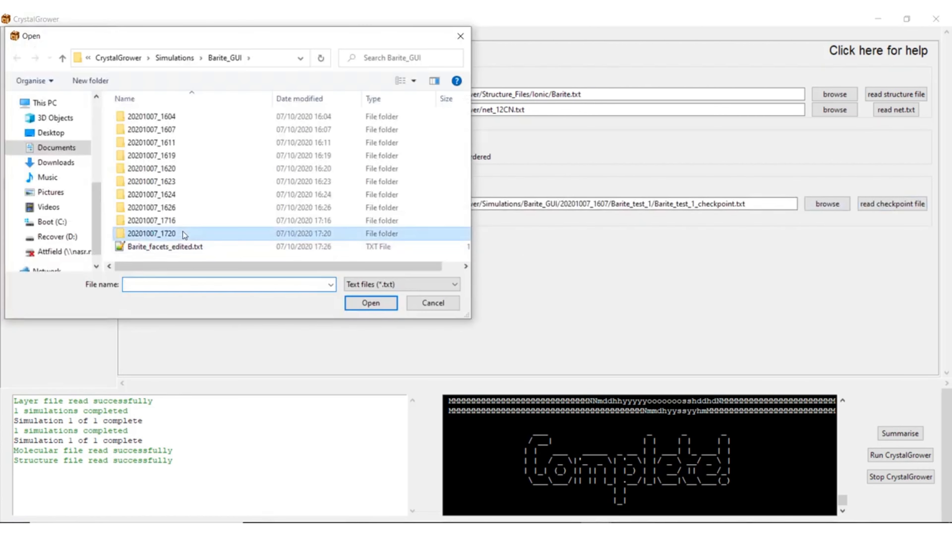
{"action": "double_click", "coordinate": [150, 116]}
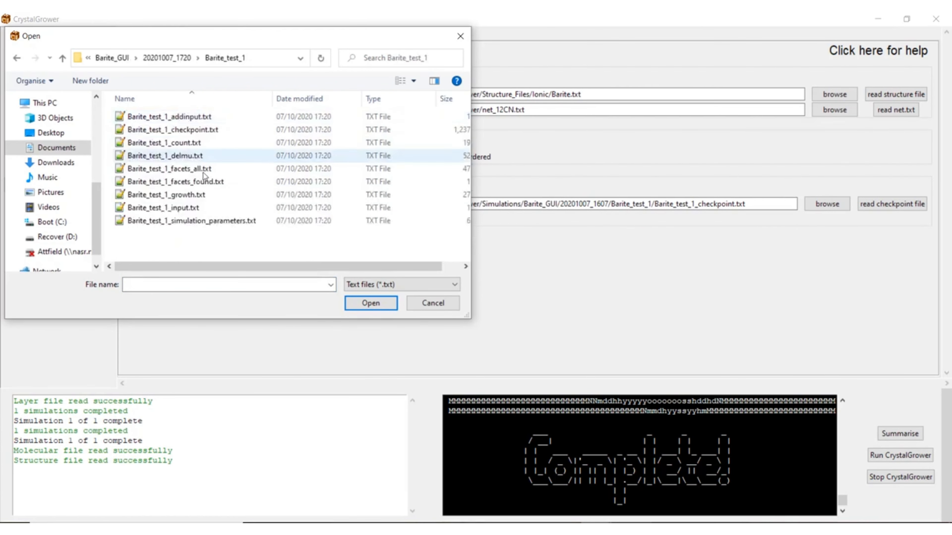
{"action": "left_click", "coordinate": [200, 130]}
{"action": "double_click", "coordinate": [199, 129]}
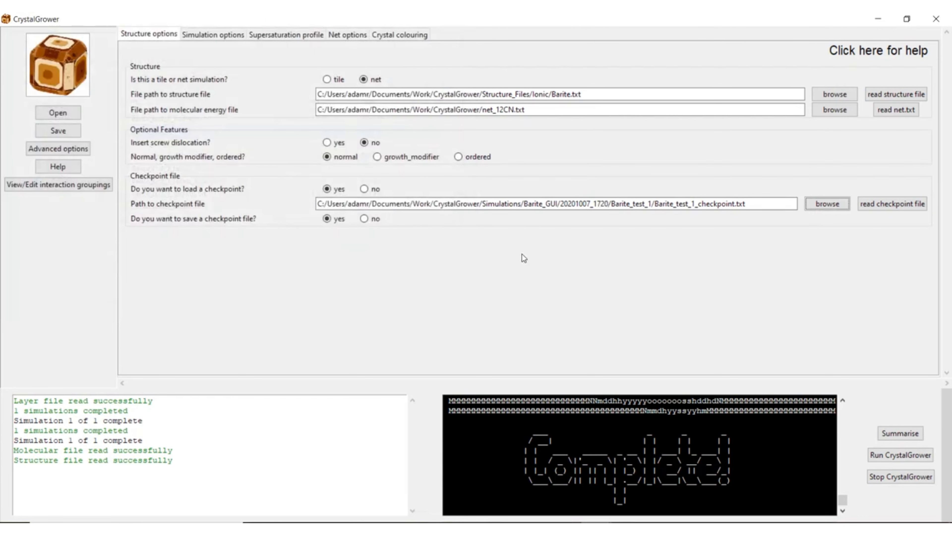
{"action": "left_click", "coordinate": [870, 203]}
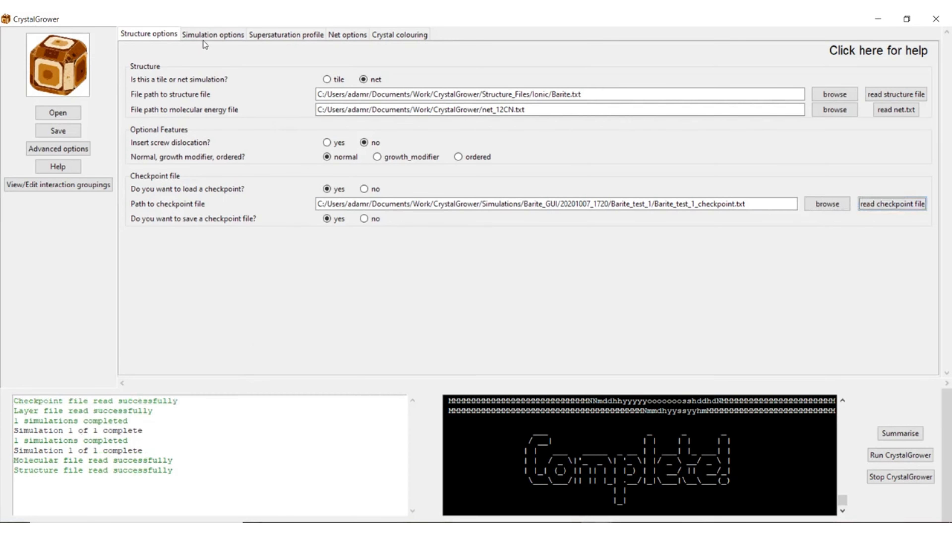
- Set the number of iterations to 2 and run the simulation with the edited layer colouring
{"action": "left_click", "coordinate": [215, 39]}
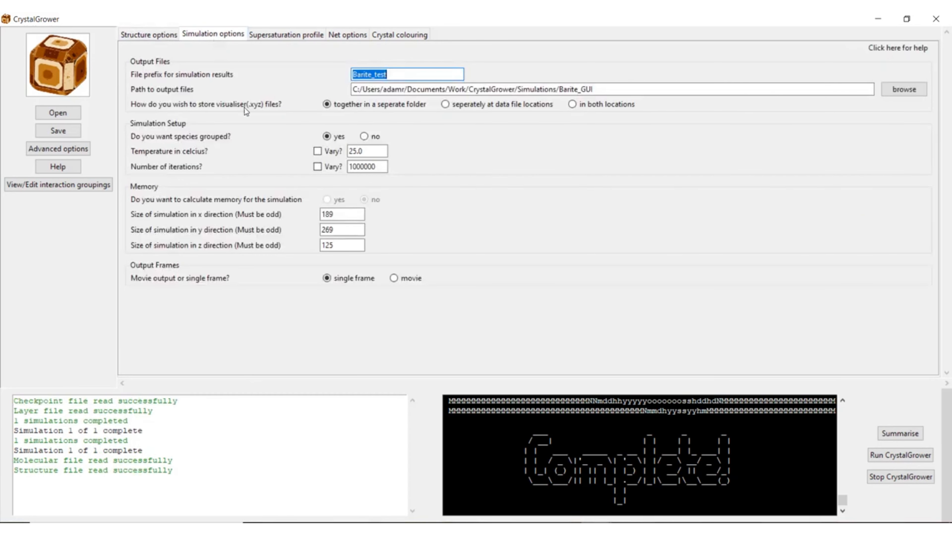
{"action": "left_click", "coordinate": [374, 169]}
{"action": "double_click", "coordinate": [374, 169]}
{"action": "type", "text": "2"}
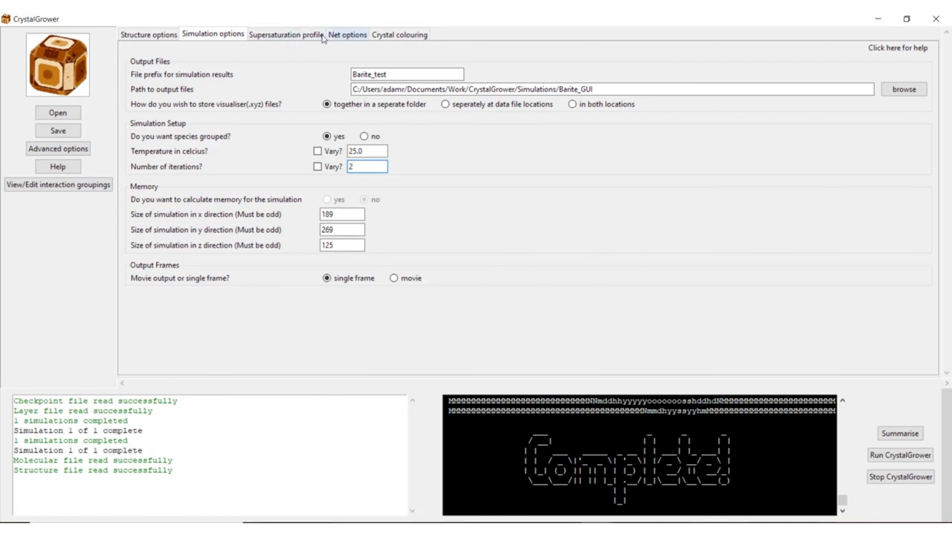
{"action": "left_click", "coordinate": [348, 35]}
{"action": "left_click", "coordinate": [385, 37]}
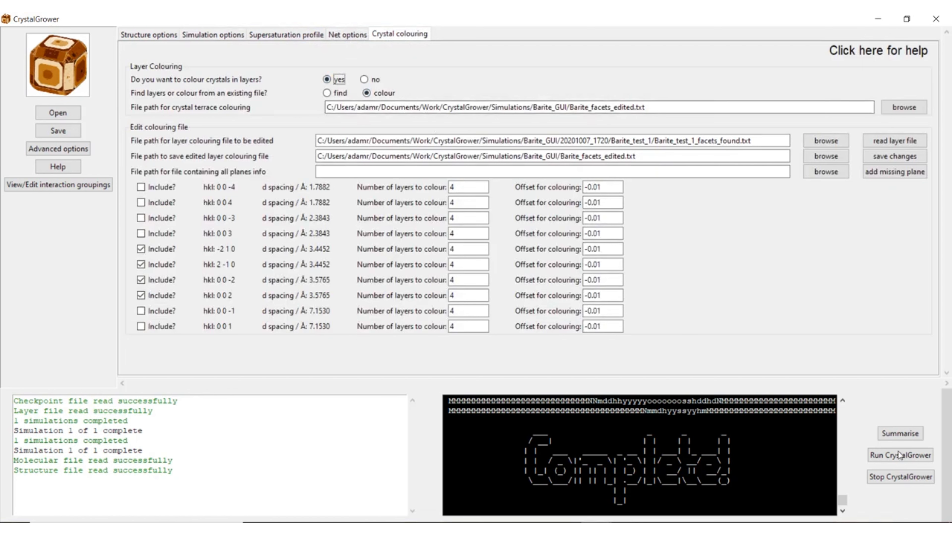
{"action": "left_click", "coordinate": [902, 458]}
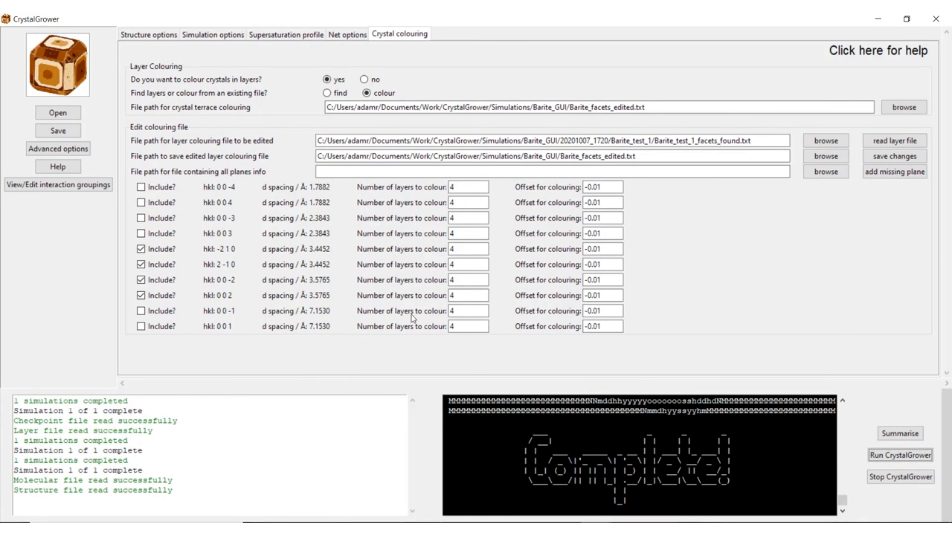
- Open Barite_test_1_ovito_CGvisualiser.XYZ from the 20201007_1728 run's XYZ_files folder in OVITO, and inspect the recoloured crystal from above
{"action": "left_click", "coordinate": [347, 501]}
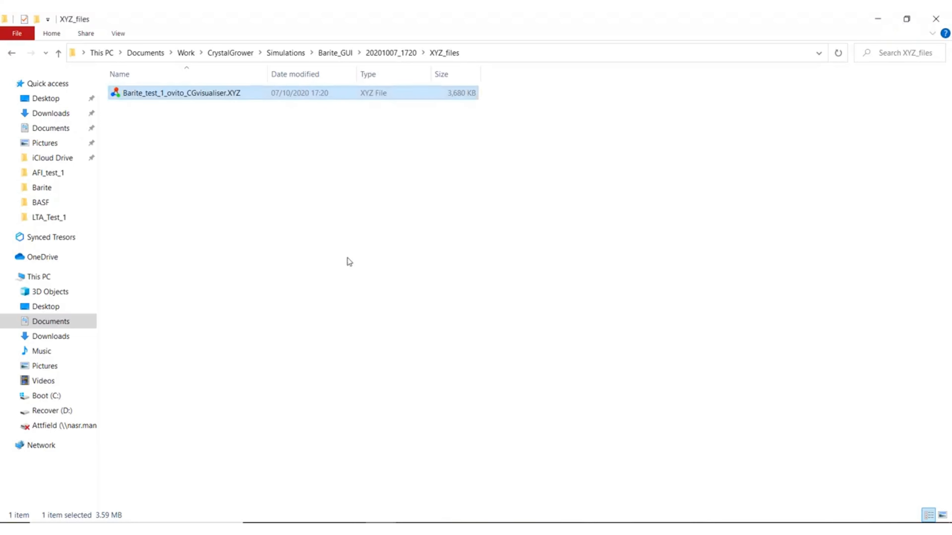
{"action": "left_click", "coordinate": [349, 56]}
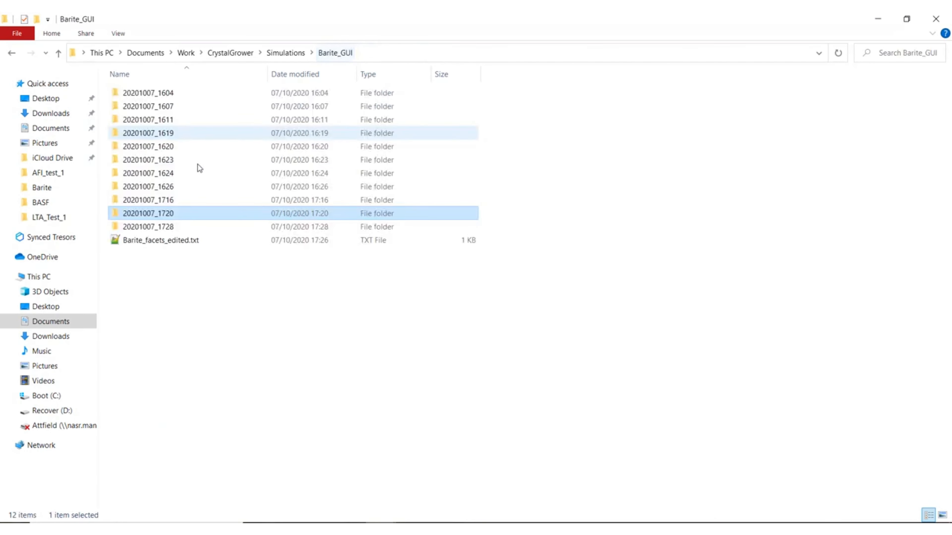
{"action": "double_click", "coordinate": [160, 226]}
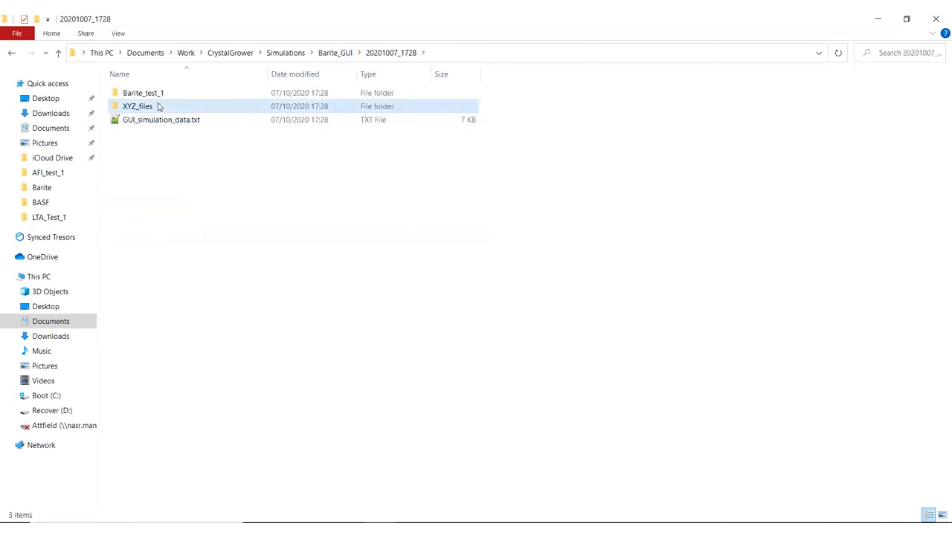
{"action": "double_click", "coordinate": [157, 105]}
{"action": "double_click", "coordinate": [160, 99]}
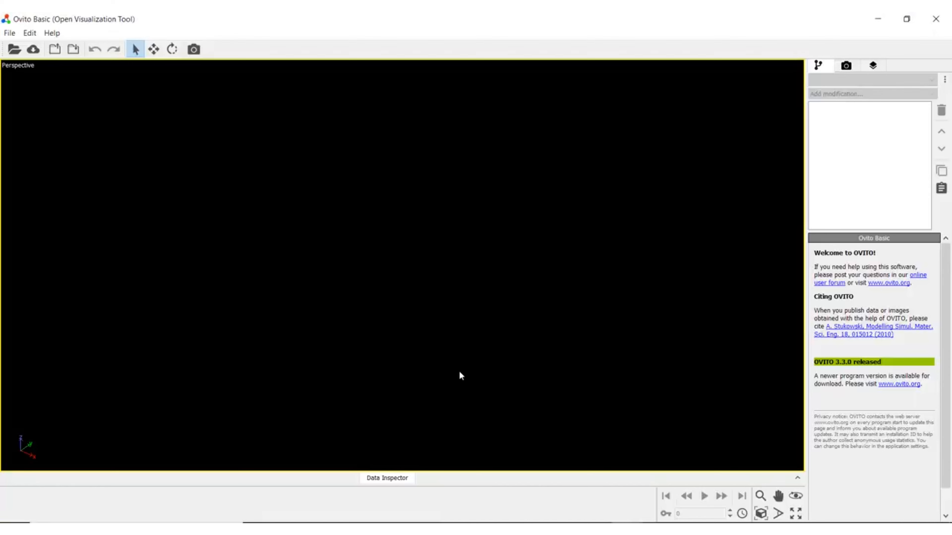
{"action": "left_click", "coordinate": [415, 404]}
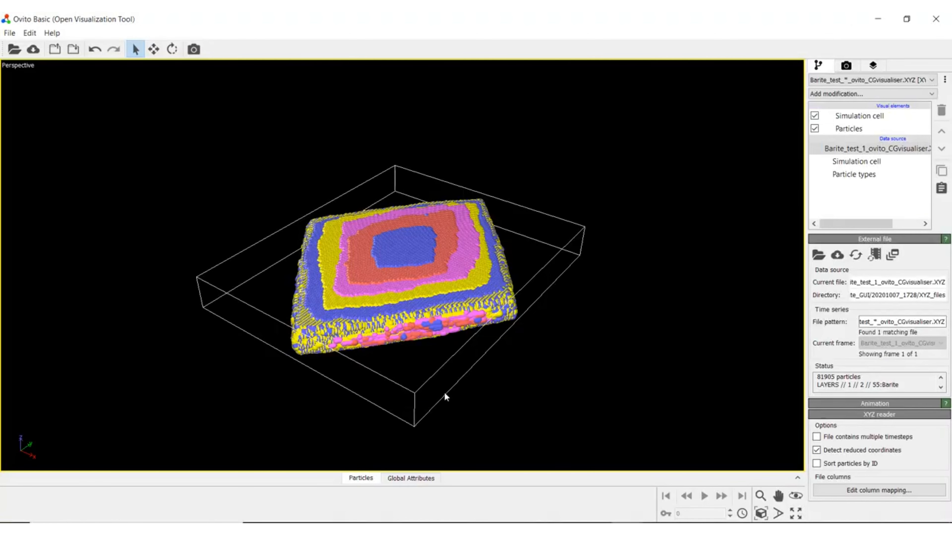
{"action": "left_click_drag", "start_coordinate": [435, 270], "coordinate": [372, 223]}
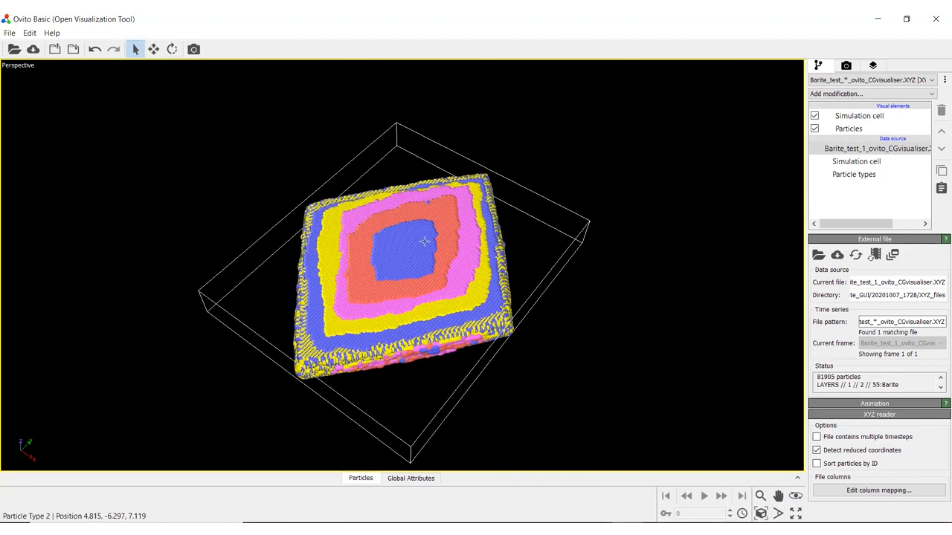
- Compare the terrace colouring of the 20201007_1728 crystal with the 20201007_1720 crystal from several angles, including the side faces
{"action": "left_click_drag", "start_coordinate": [448, 348], "coordinate": [419, 265]}
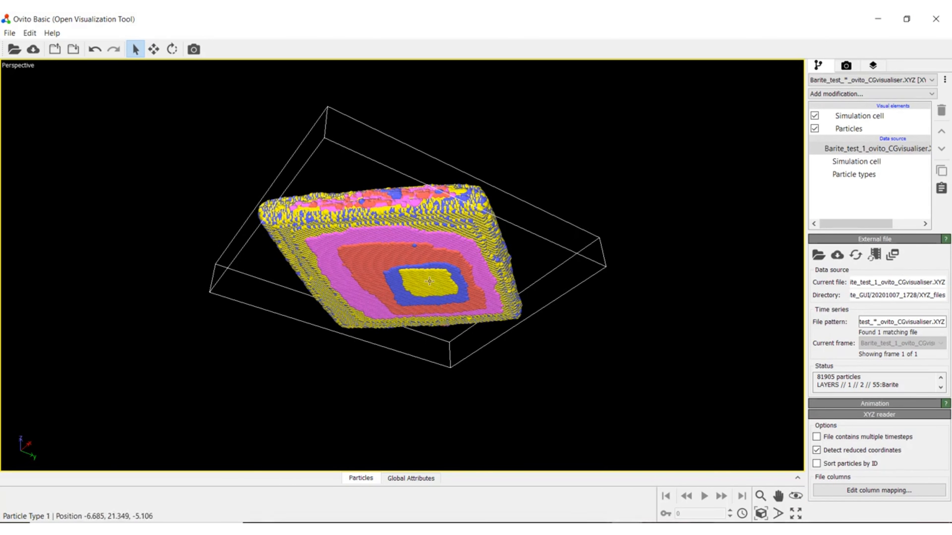
{"action": "left_click_drag", "start_coordinate": [431, 302], "coordinate": [430, 277]}
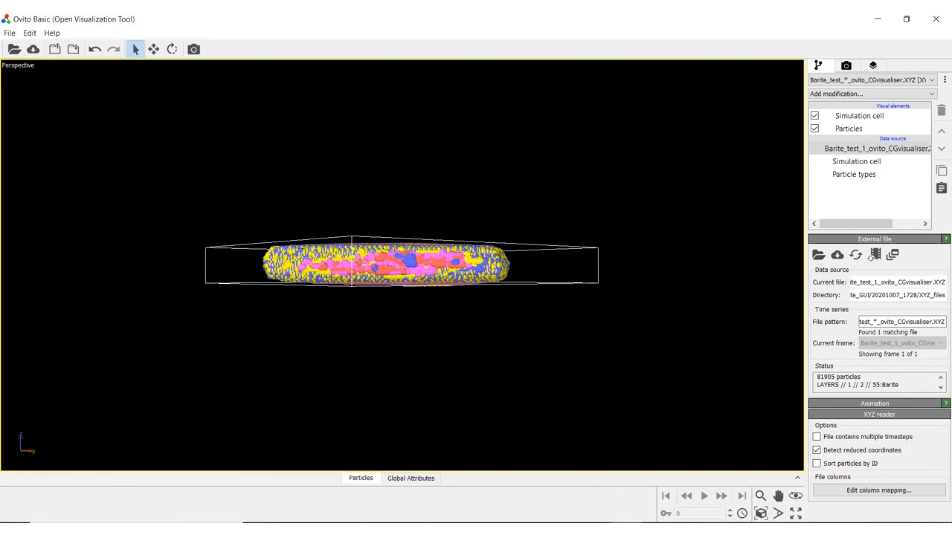
{"action": "left_click", "coordinate": [634, 496]}
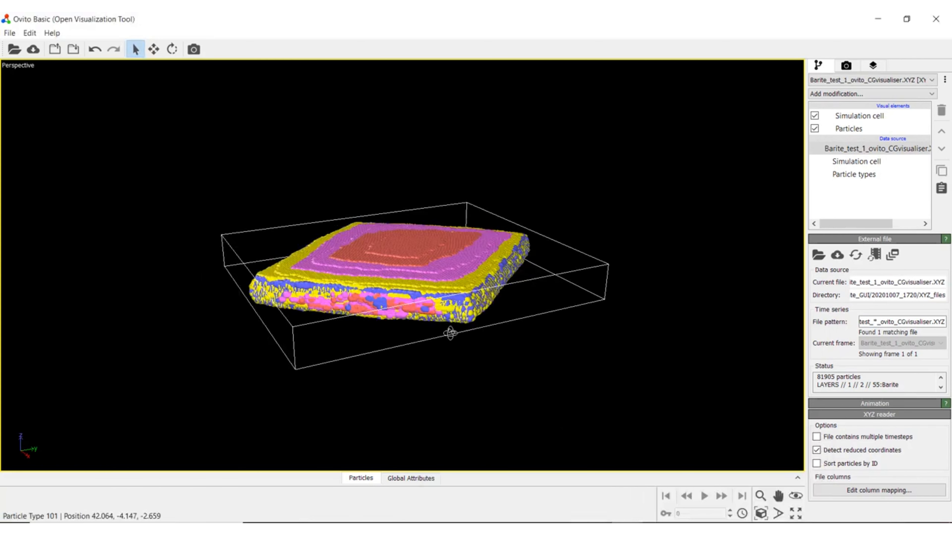
{"action": "left_click_drag", "start_coordinate": [450, 333], "coordinate": [382, 278]}
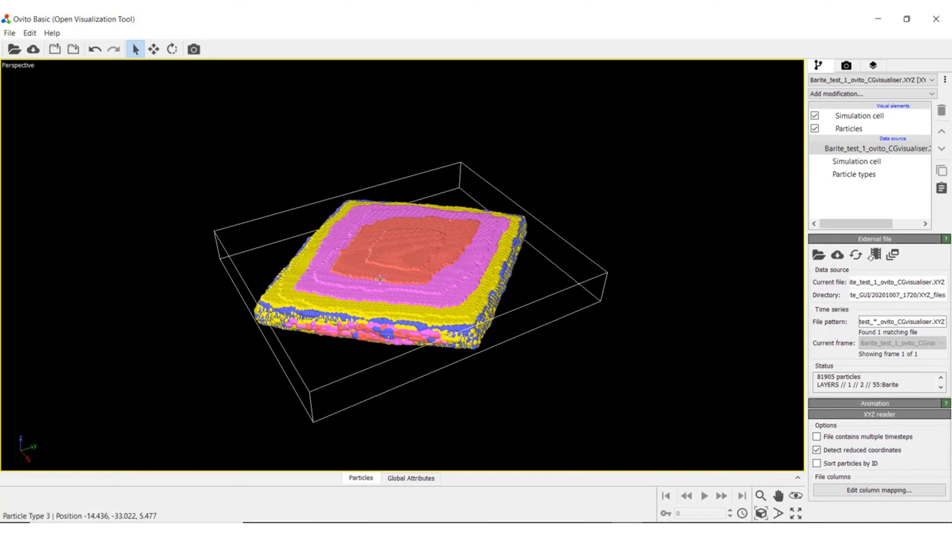
{"action": "left_click_drag", "start_coordinate": [478, 295], "coordinate": [360, 280]}
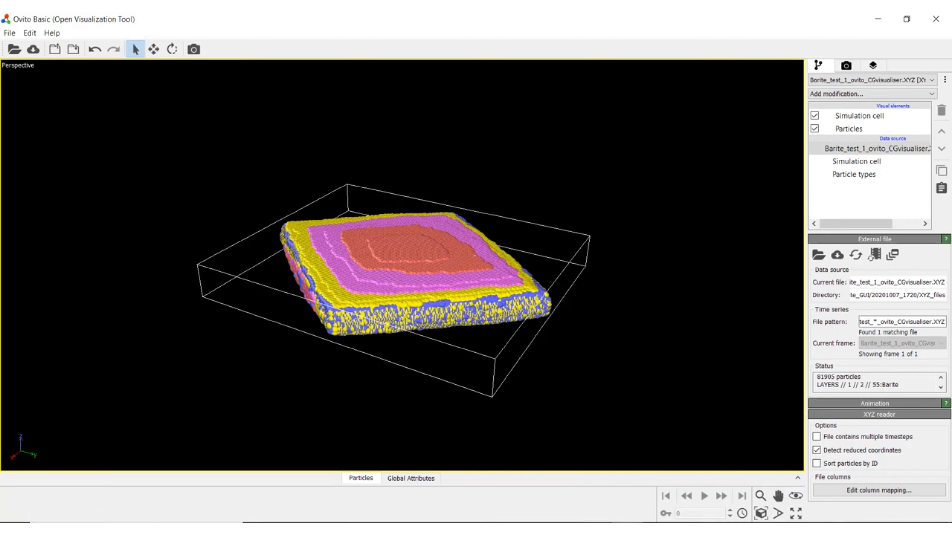
{"action": "left_click", "coordinate": [626, 529]}
{"action": "left_click", "coordinate": [715, 476]}
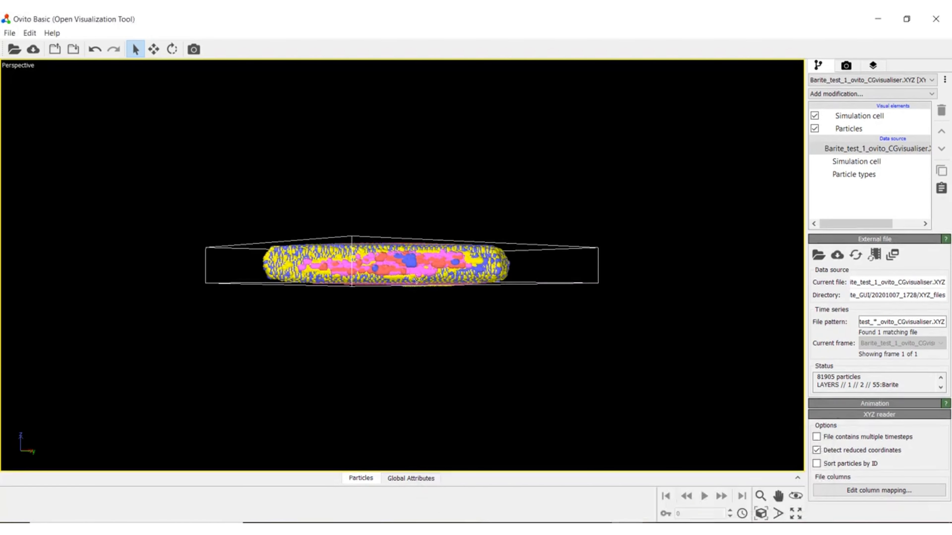
{"action": "left_click_drag", "start_coordinate": [379, 292], "coordinate": [375, 242]}
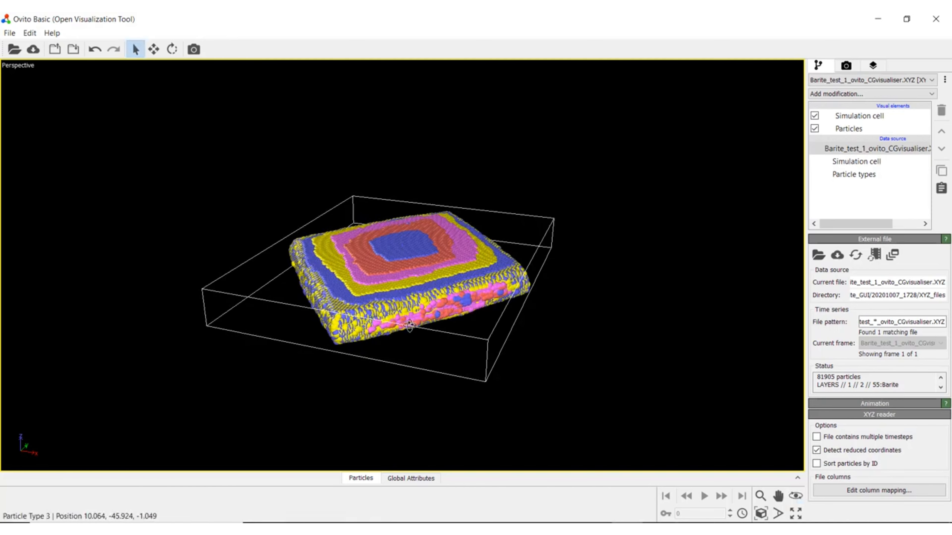
{"action": "left_click_drag", "start_coordinate": [410, 326], "coordinate": [387, 329]}
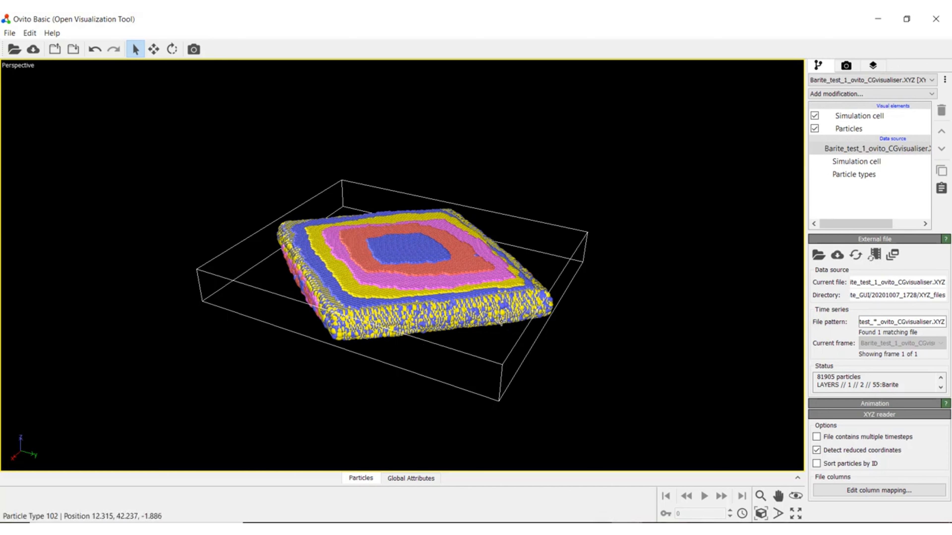
- Switch to CrystalGrower and read Barite_facets_edited.txt from the Barite_GUI folder as the layer colouring file to edit
{"action": "mouse_move", "coordinate": [598, 529]}
{"action": "left_click", "coordinate": [614, 508]}
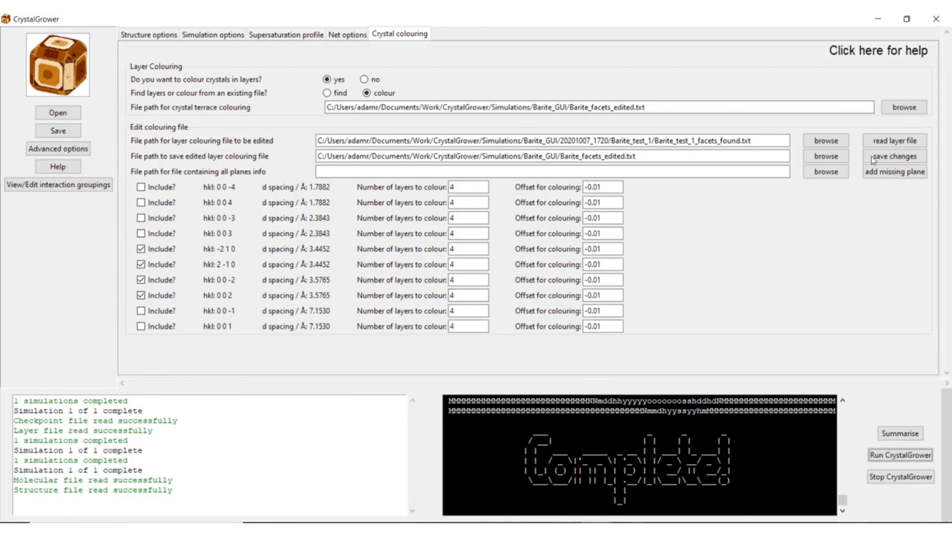
{"action": "left_click", "coordinate": [819, 141]}
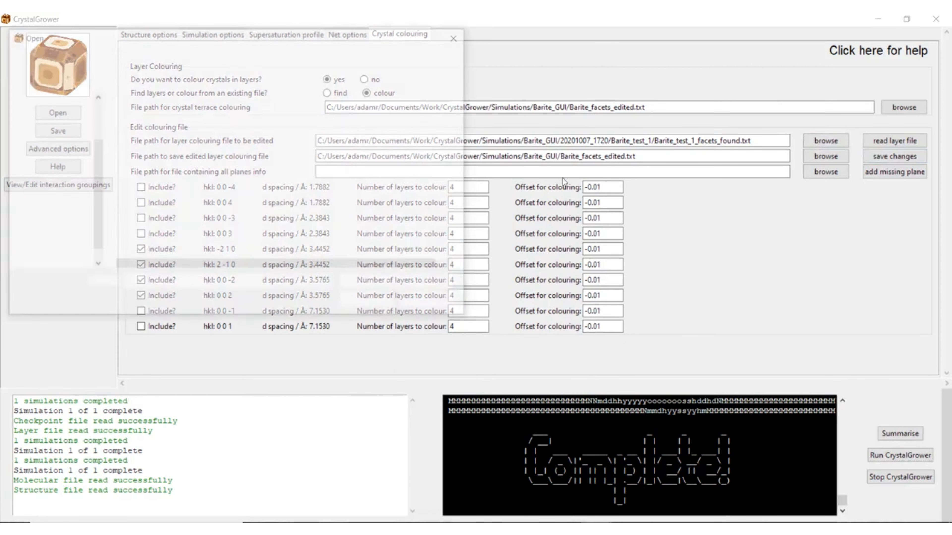
{"action": "left_click", "coordinate": [188, 60]}
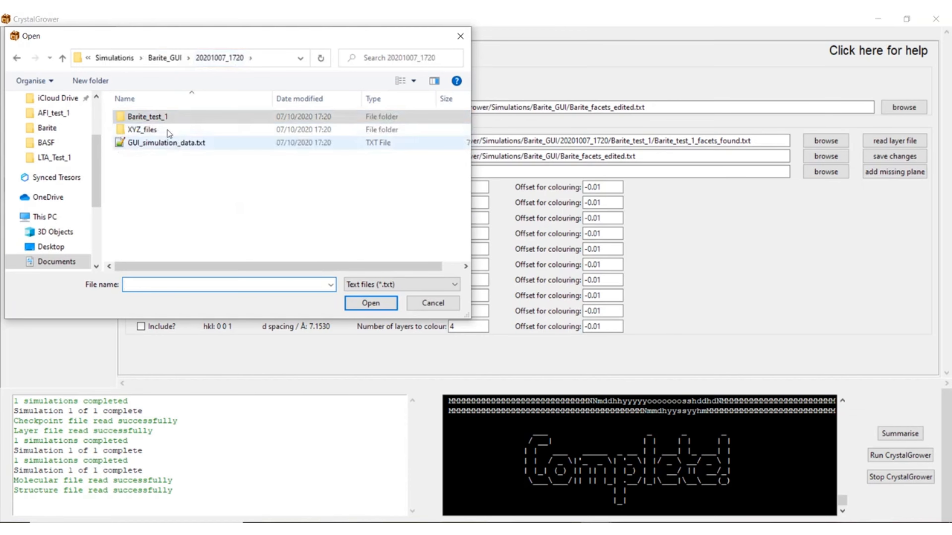
{"action": "left_click", "coordinate": [180, 60]}
{"action": "scroll", "coordinate": [187, 176], "scroll_direction": "down", "scroll_amount": 1}
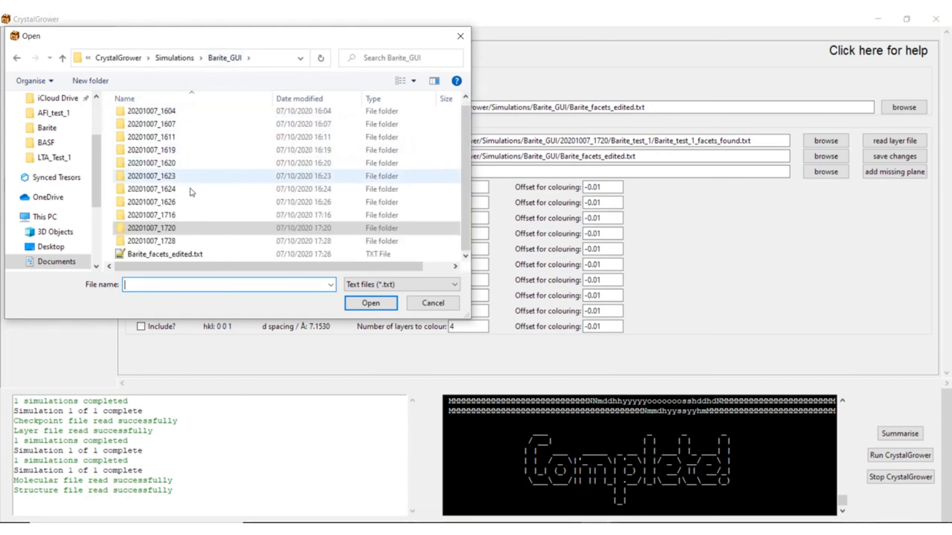
{"action": "double_click", "coordinate": [181, 250]}
{"action": "left_click", "coordinate": [892, 146]}
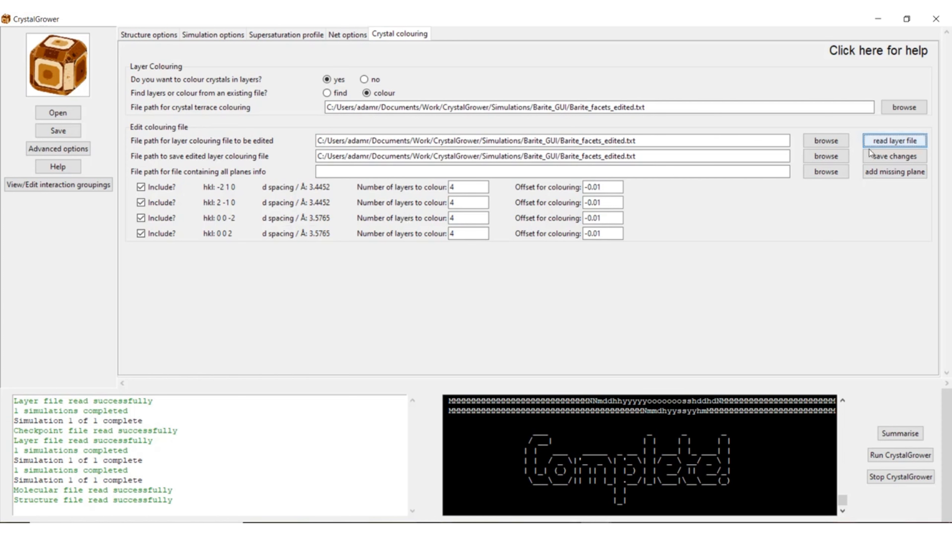
- Set the file containing all planes info to Barite_test_1_facets_all.txt from the 20201007_1720 run's Barite_test_1 folder
{"action": "left_click", "coordinate": [828, 174]}
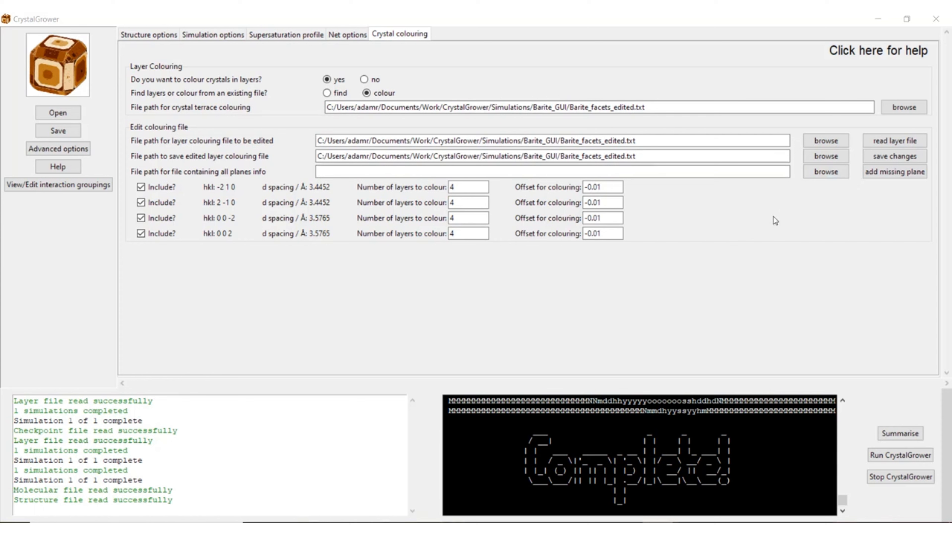
{"action": "left_click", "coordinate": [813, 176]}
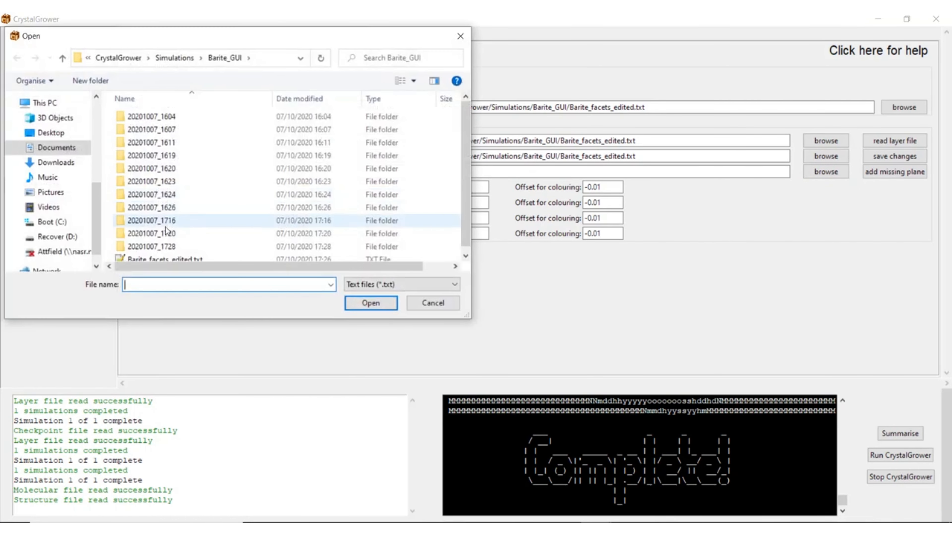
{"action": "double_click", "coordinate": [179, 234]}
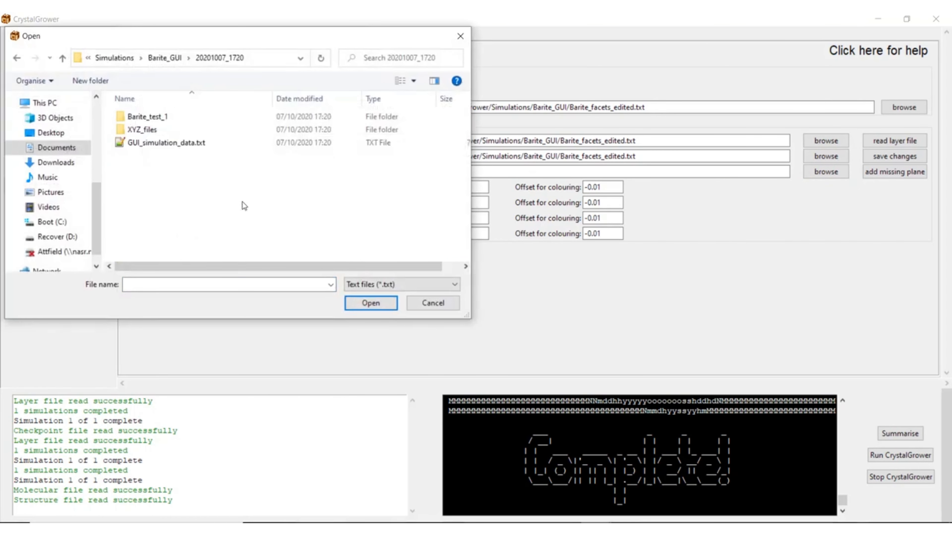
{"action": "double_click", "coordinate": [152, 130]}
{"action": "left_click", "coordinate": [174, 58]}
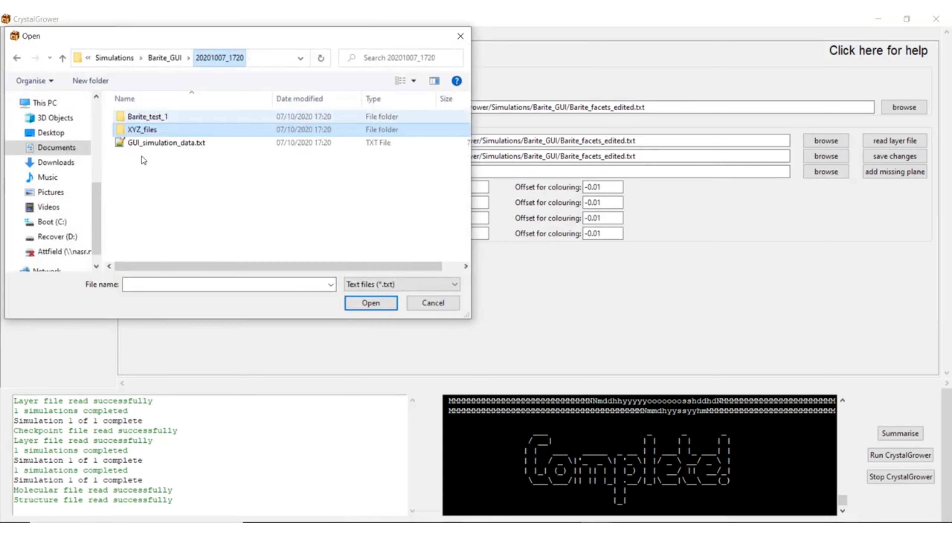
{"action": "double_click", "coordinate": [158, 119]}
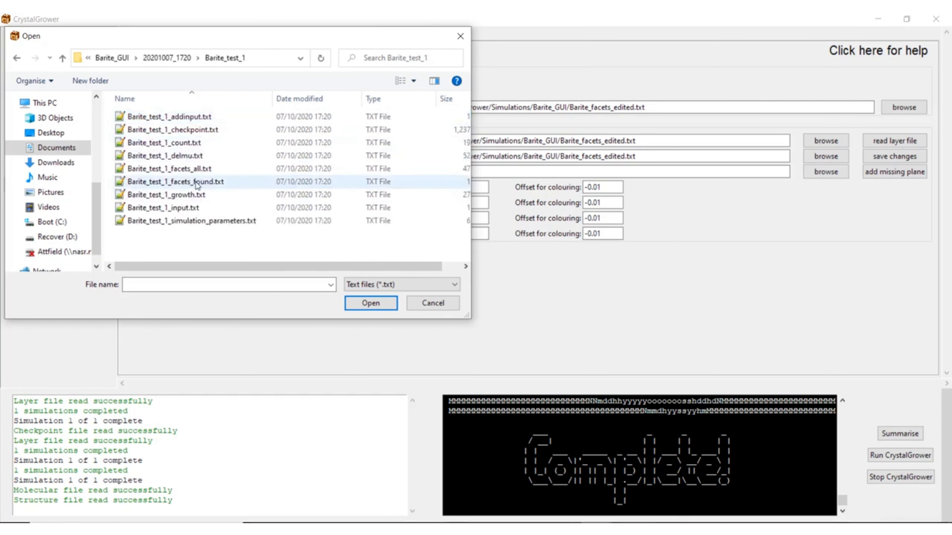
{"action": "left_click", "coordinate": [171, 168]}
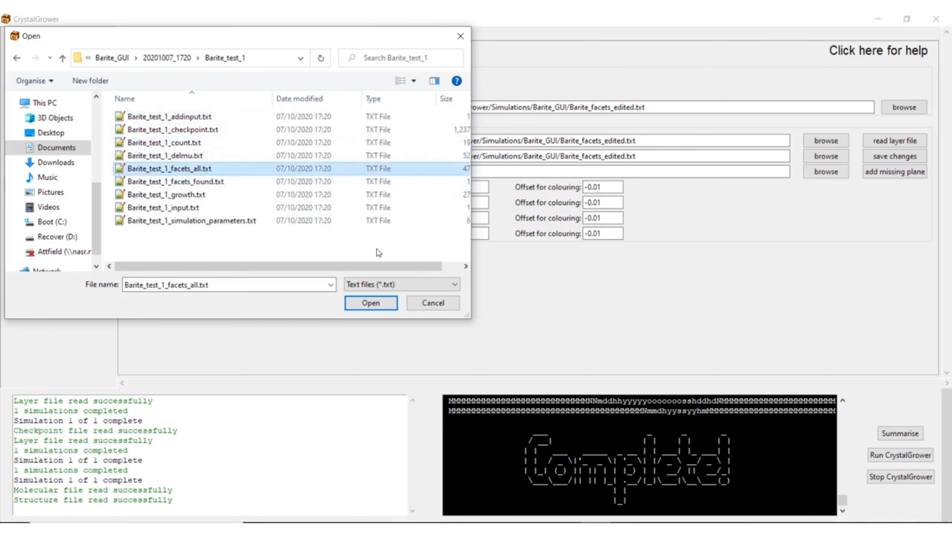
{"action": "left_click", "coordinate": [371, 303]}
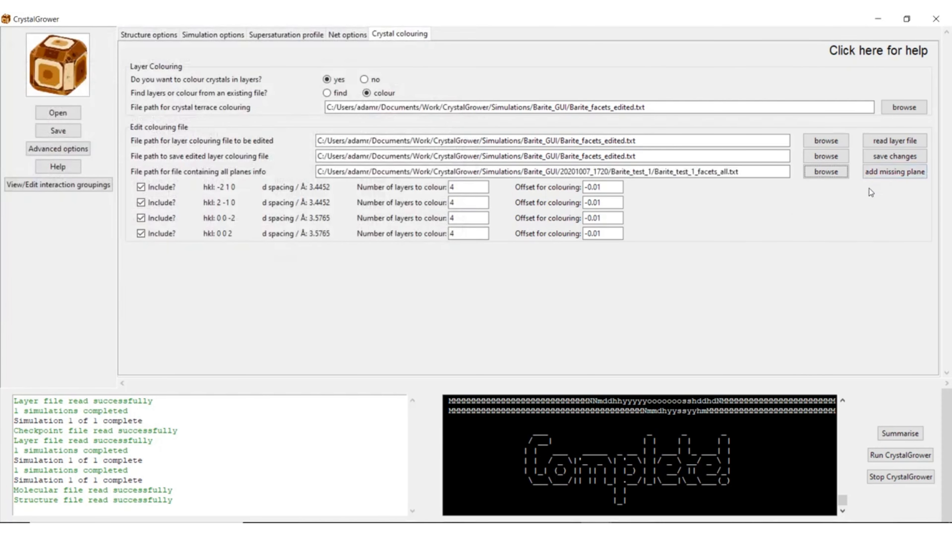
- Add the missing plane with h 2, k 1, l 0 and the planes with equal d spacing to the colouring list
{"action": "left_click", "coordinate": [874, 173]}
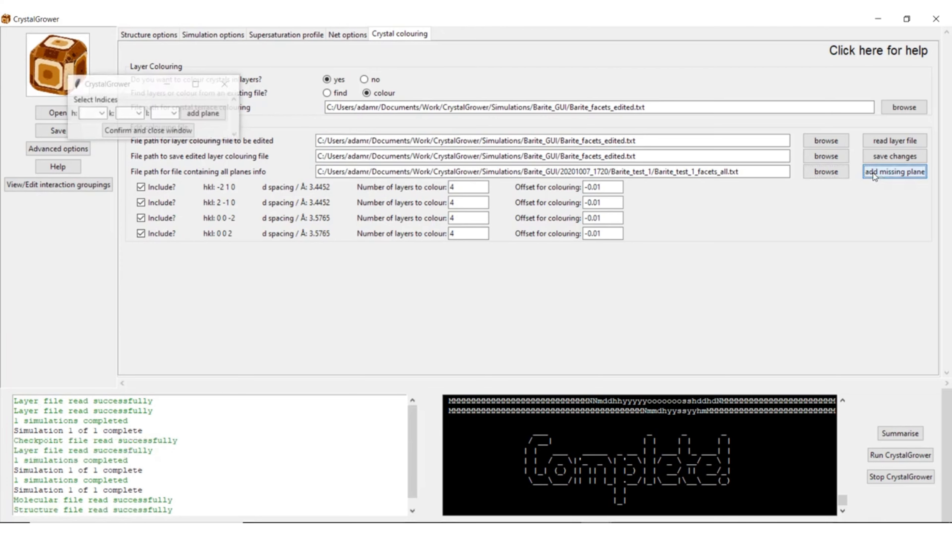
{"action": "left_click", "coordinate": [101, 113]}
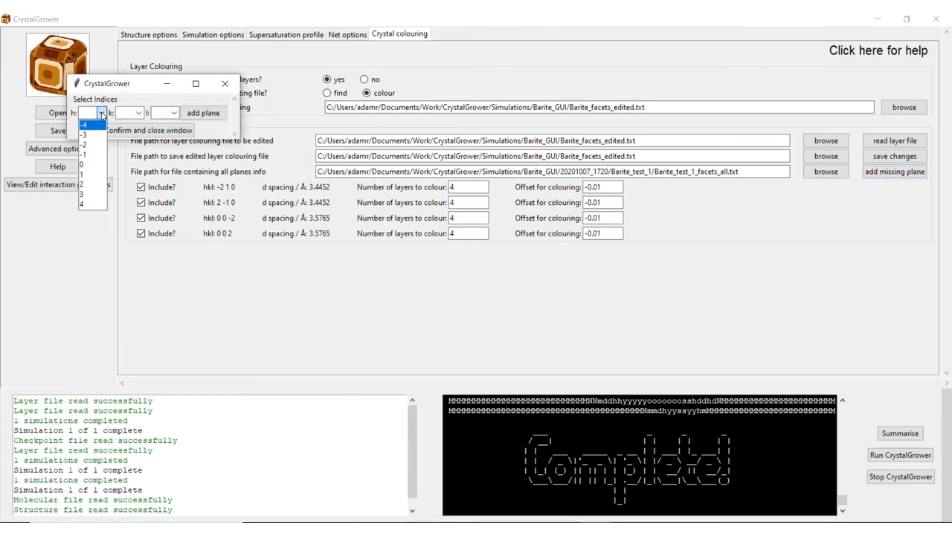
{"action": "left_click", "coordinate": [110, 89]}
{"action": "left_click_drag", "start_coordinate": [111, 88], "coordinate": [679, 245]}
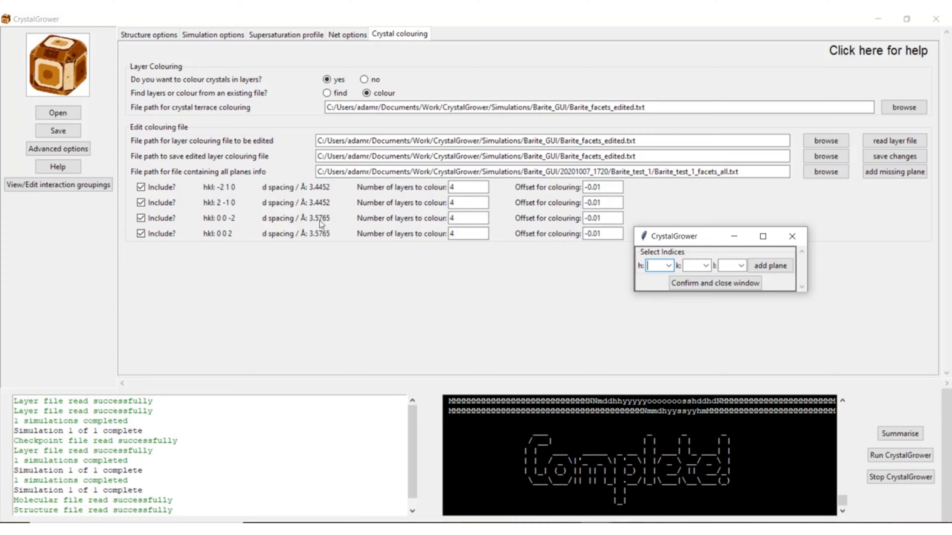
{"action": "type", "text": "2"}
{"action": "left_click", "coordinate": [694, 265]}
{"action": "type", "text": "1"}
{"action": "left_click", "coordinate": [726, 265]}
{"action": "type", "text": "0"}
{"action": "left_click", "coordinate": [768, 266]}
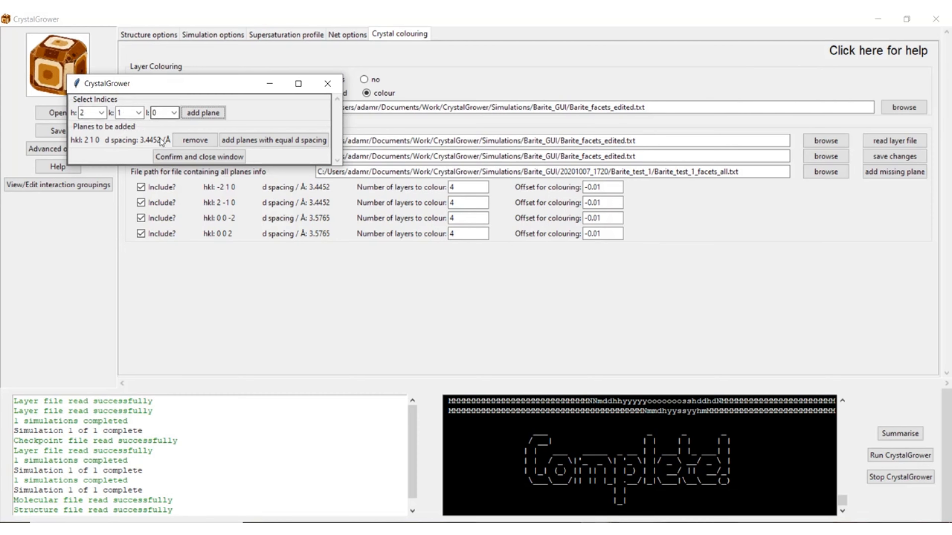
{"action": "left_click", "coordinate": [261, 141]}
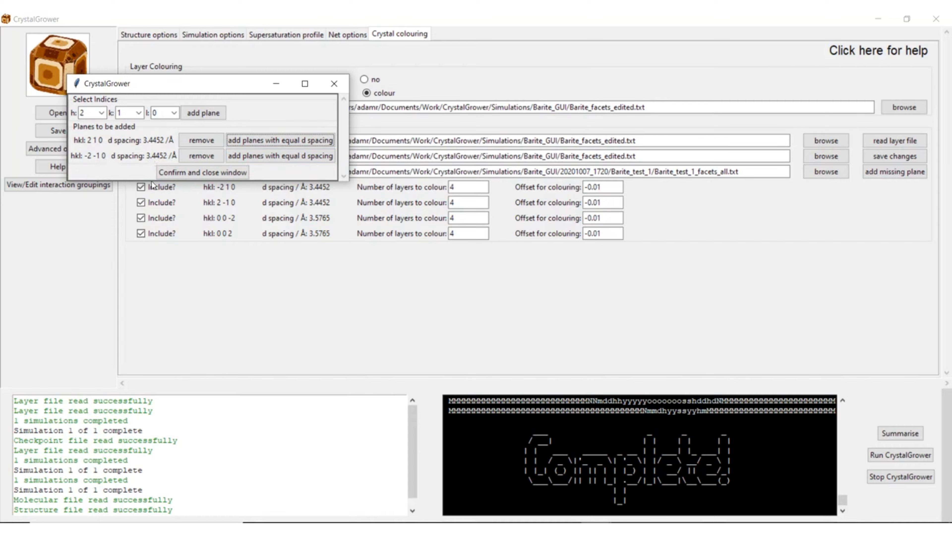
{"action": "left_click", "coordinate": [172, 172]}
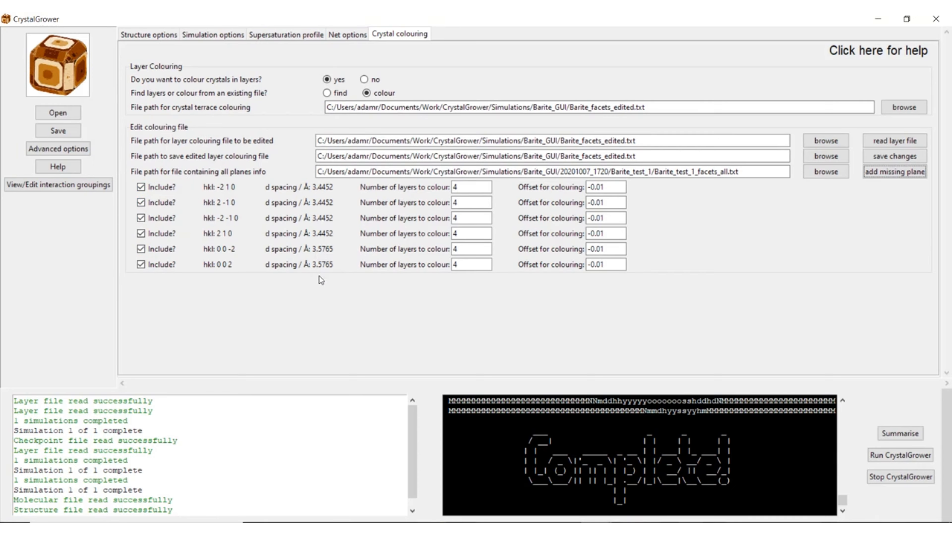
- Save the changes to Barite_facets_edited.txt and run CrystalGrower with the added planes
{"action": "left_click", "coordinate": [476, 189]}
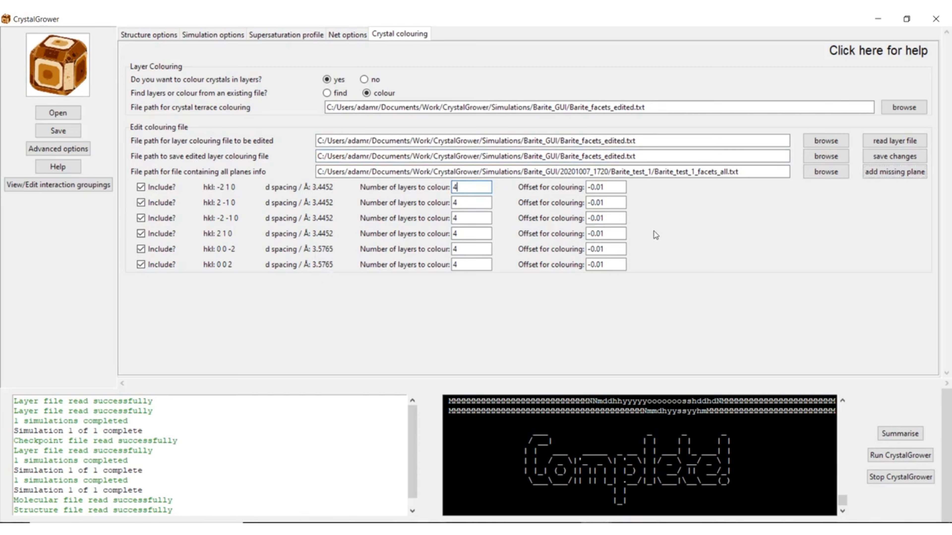
{"action": "left_click", "coordinate": [871, 156]}
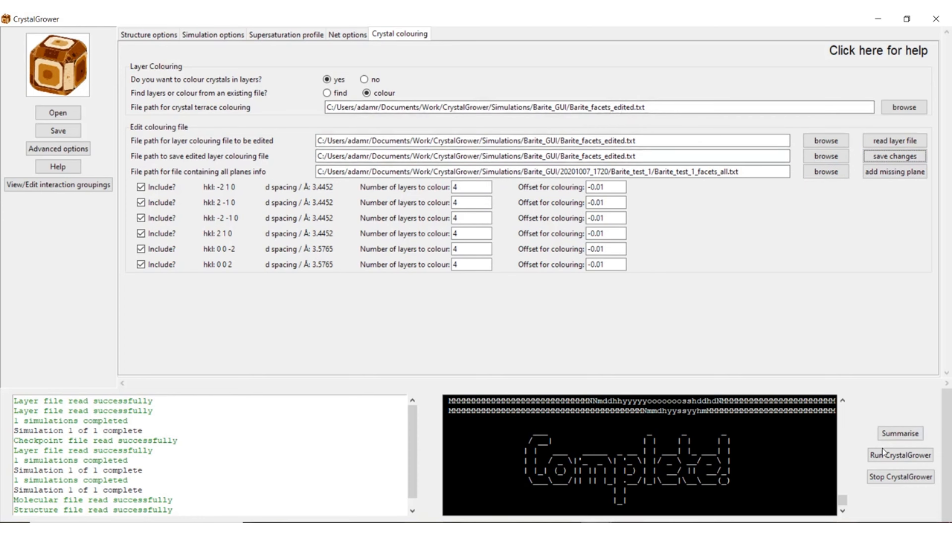
{"action": "left_click", "coordinate": [880, 455]}
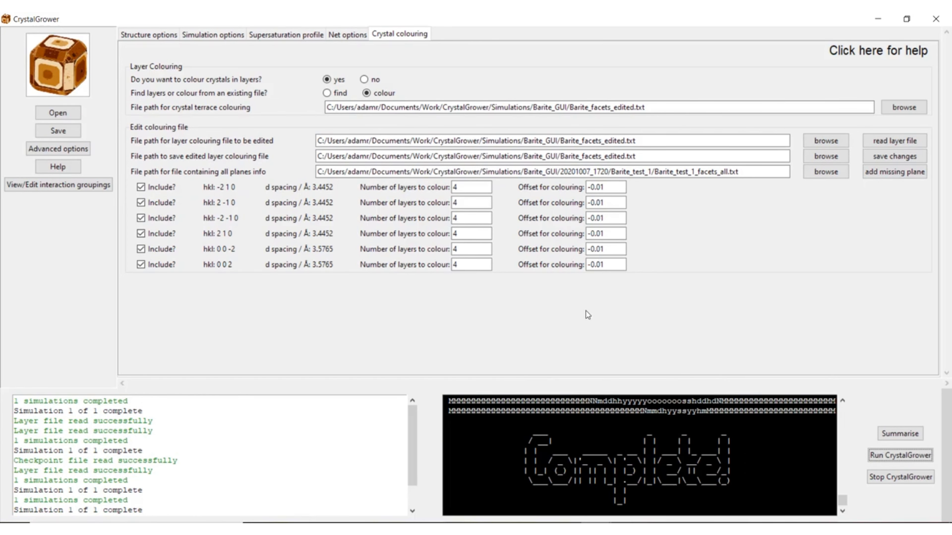
- Open Barite_test_1_ovito_CGvisualiser.XYZ from the 20201008_1101 run's XYZ_files folder in OVITO with the default column mapping, and inspect the crystal's side faces
{"action": "left_click", "coordinate": [388, 529]}
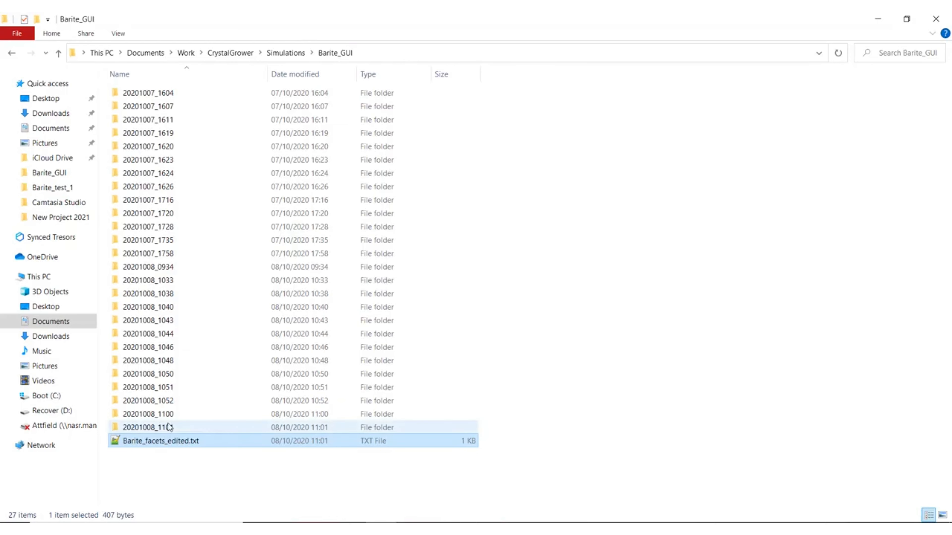
{"action": "double_click", "coordinate": [169, 427]}
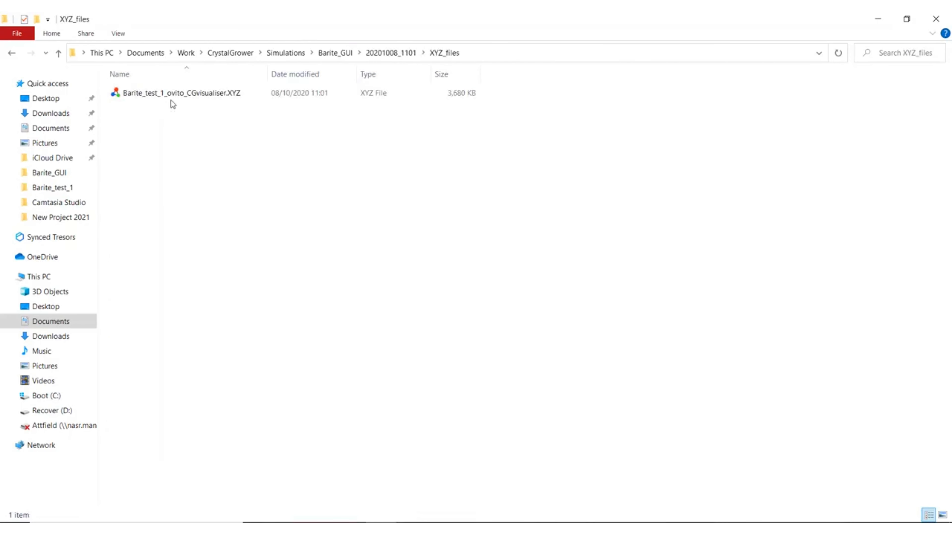
{"action": "double_click", "coordinate": [172, 93]}
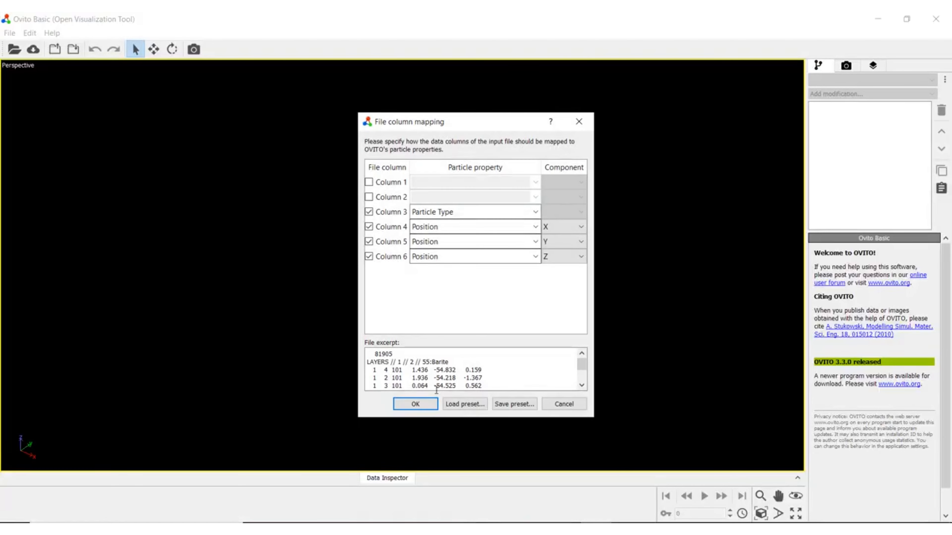
{"action": "left_click", "coordinate": [422, 405]}
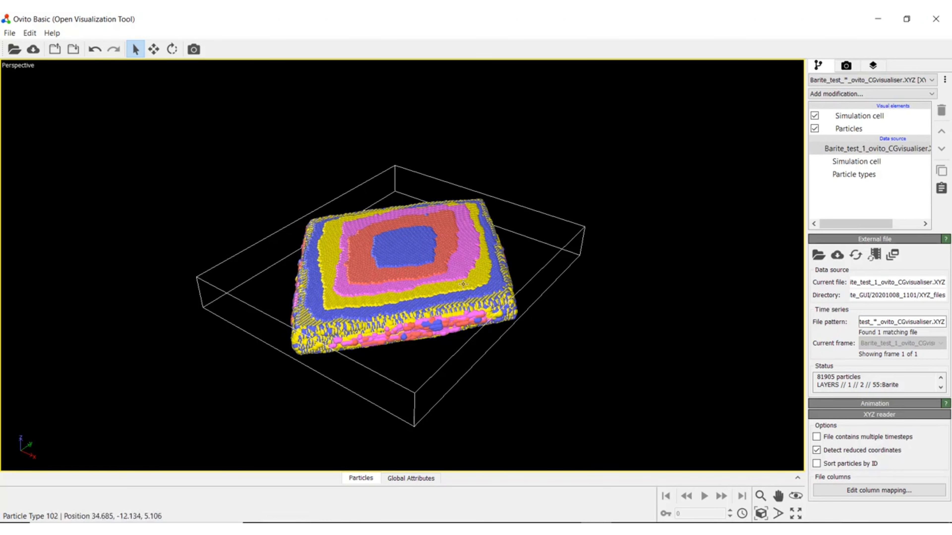
{"action": "left_click_drag", "start_coordinate": [467, 340], "coordinate": [446, 343]}
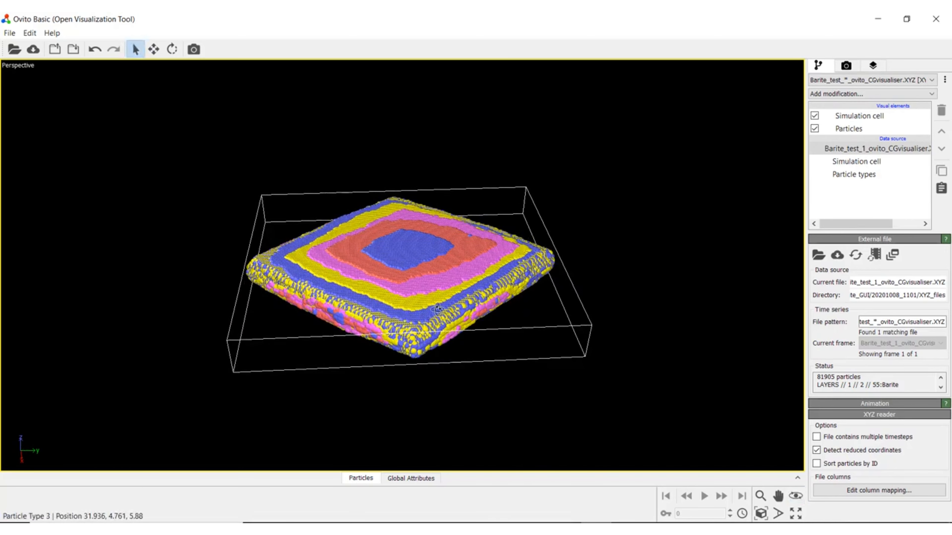
{"action": "left_click_drag", "start_coordinate": [438, 308], "coordinate": [408, 249]}
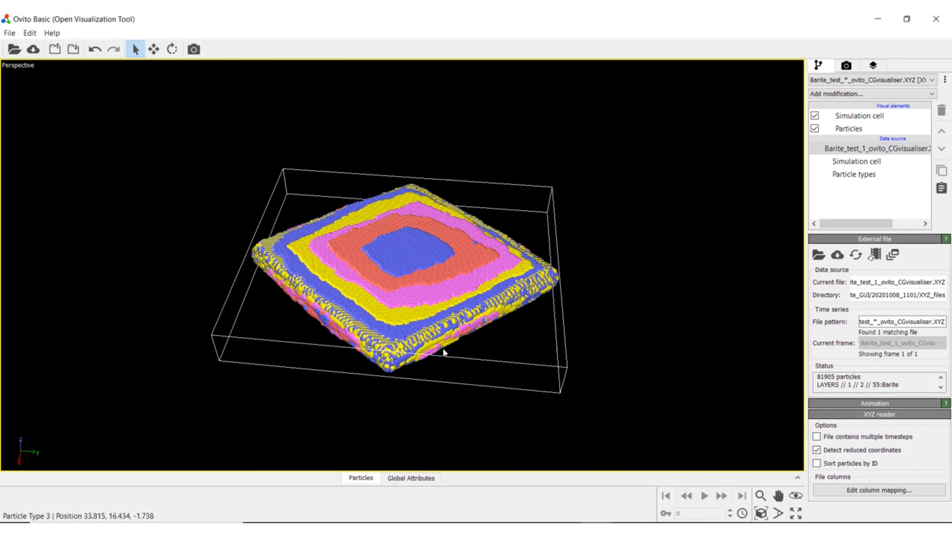
- Rotate the barite crystal to examine the layer colouring on its top, underside and side faces
{"action": "left_click_drag", "start_coordinate": [464, 403], "coordinate": [465, 207]}
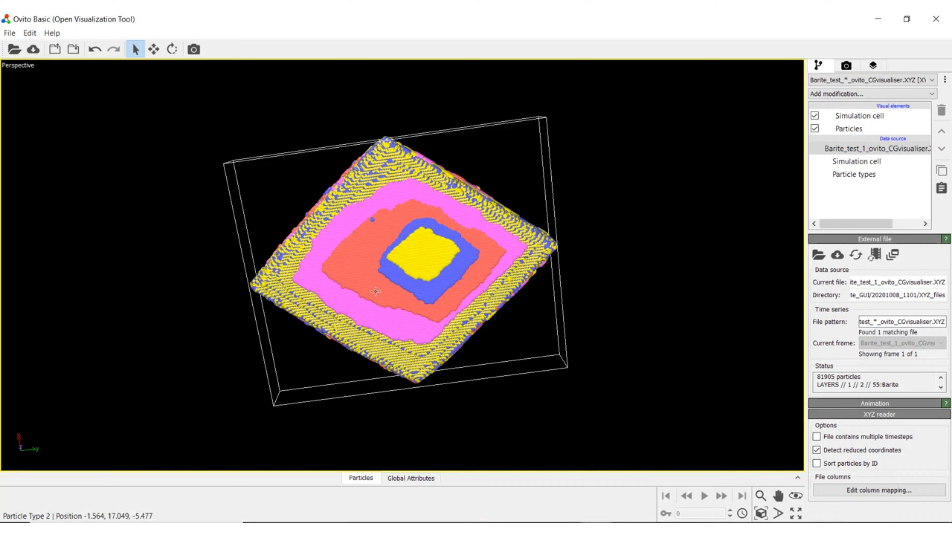
{"action": "left_click_drag", "start_coordinate": [422, 248], "coordinate": [399, 340]}
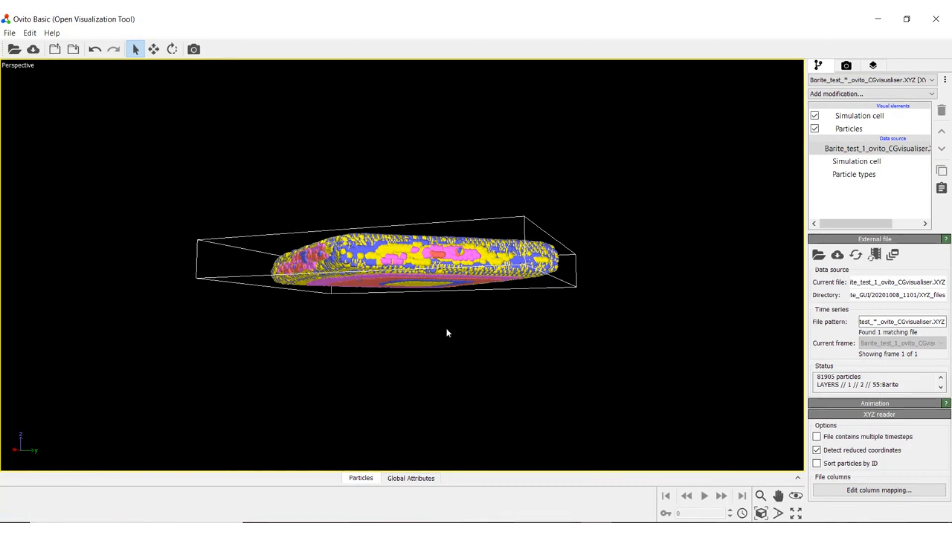
{"action": "left_click_drag", "start_coordinate": [424, 281], "coordinate": [418, 306]}
{"action": "key", "text": "Escape"}
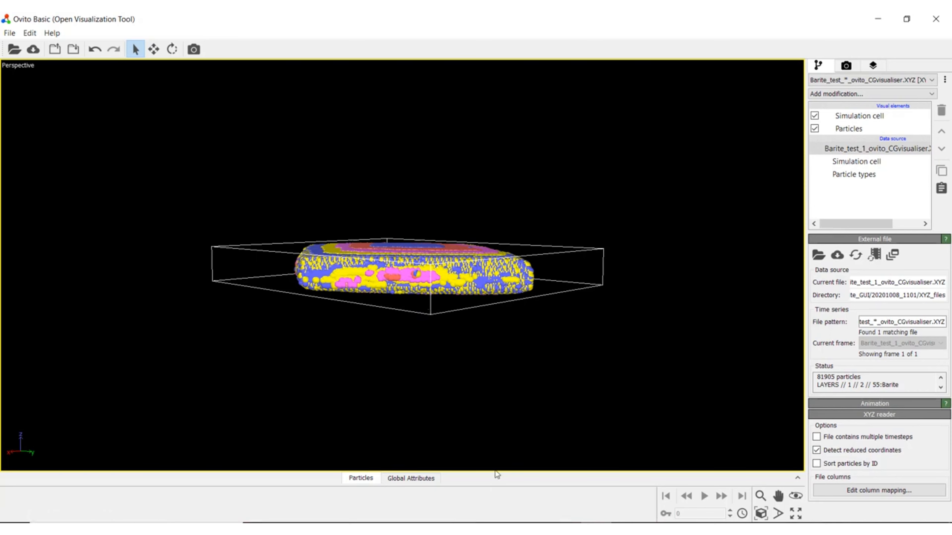
- Switch to CrystalGrower, set the path for the edited layer colouring file to Barite_facets_edited_2.txt and save the changes
{"action": "mouse_move", "coordinate": [536, 530]}
{"action": "left_click", "coordinate": [582, 488]}
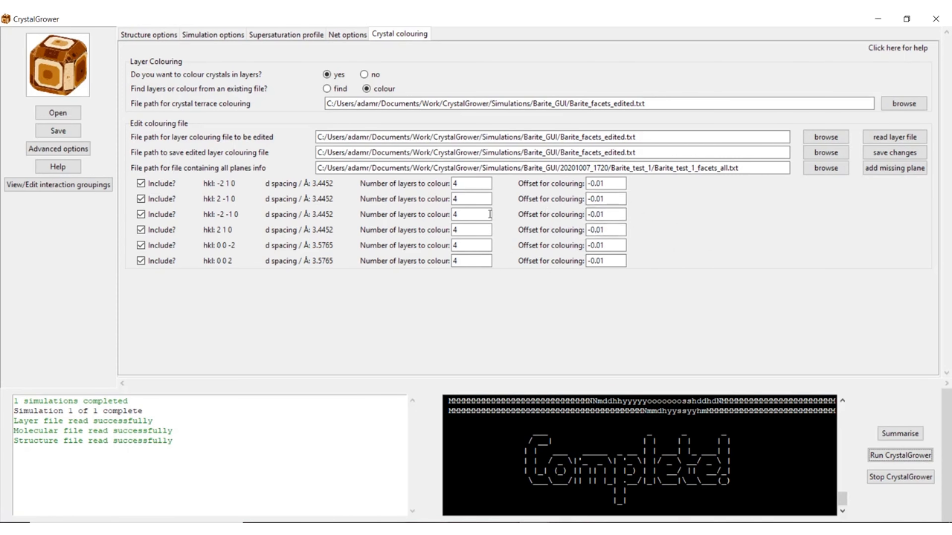
{"action": "left_click", "coordinate": [455, 247]}
{"action": "left_click", "coordinate": [623, 151]}
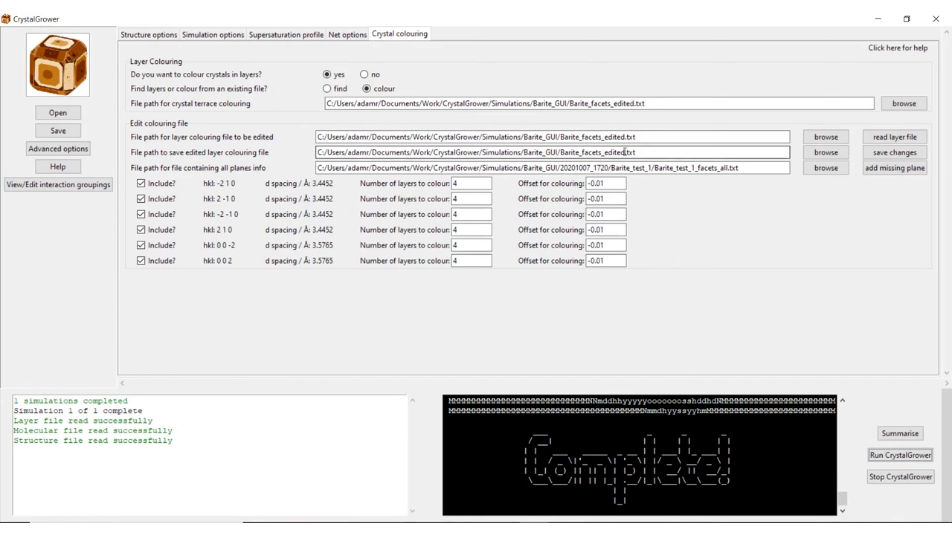
{"action": "left_click", "coordinate": [625, 151]}
{"action": "type", "text": "_2"}
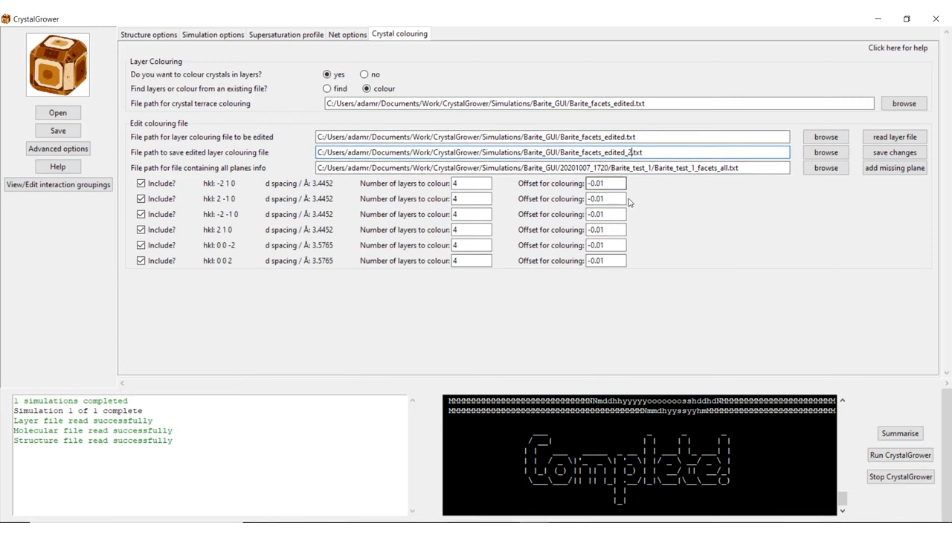
{"action": "left_click", "coordinate": [894, 152]}
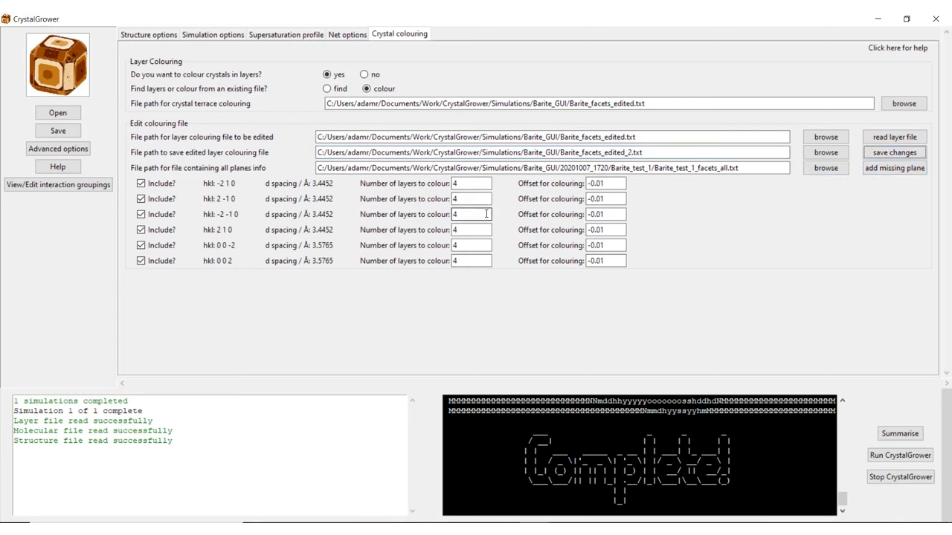
- Set the number of layers to colour to 8 for planes -2 1 0, 2 -1 0, -2 -1 0 and 2 1 0
{"action": "left_click_drag", "start_coordinate": [469, 181], "coordinate": [434, 182]}
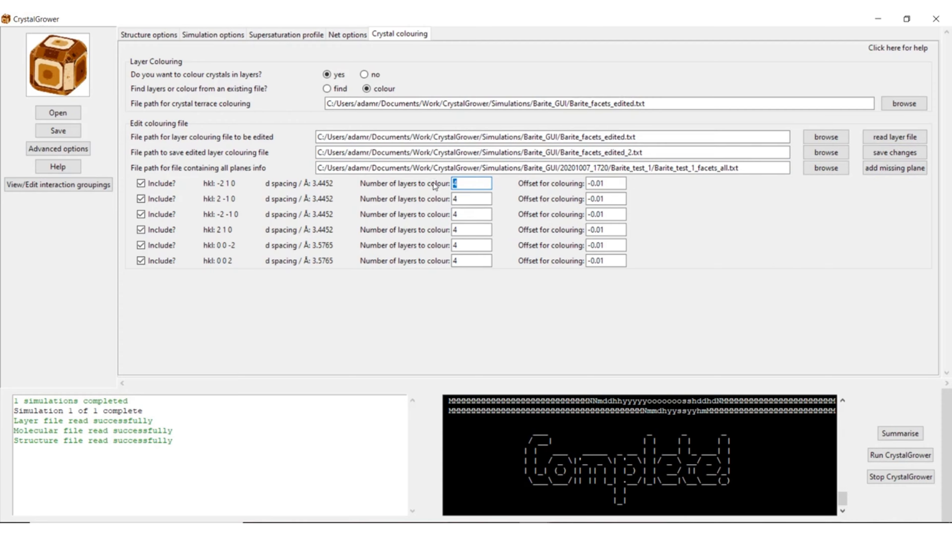
{"action": "type", "text": "8"}
{"action": "left_click", "coordinate": [460, 197]}
{"action": "type", "text": "8"}
{"action": "left_click_drag", "start_coordinate": [467, 214], "coordinate": [450, 232]}
{"action": "type", "text": "8"}
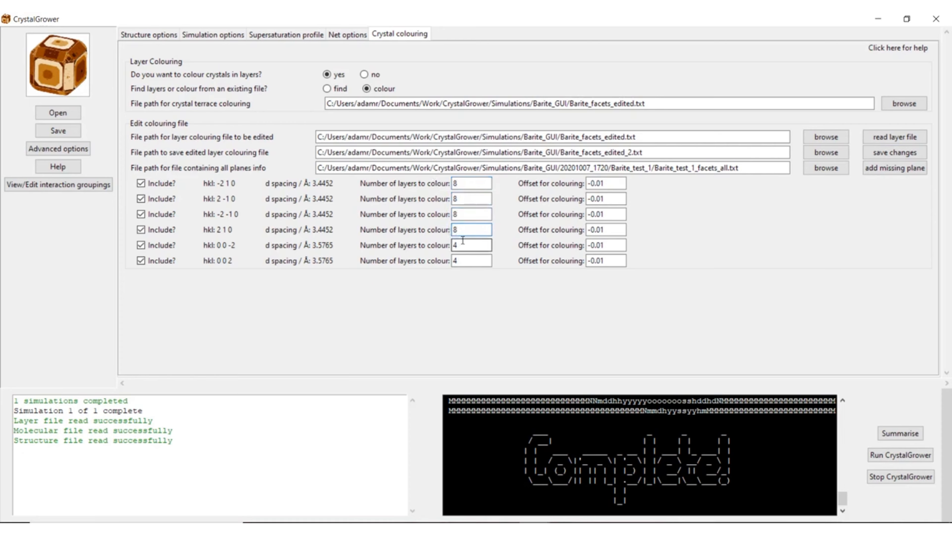
- Set the number of layers to colour to 8 for plane 0 0 -2 and 6 for plane 0 0 2, and save the changes
{"action": "left_click", "coordinate": [473, 246]}
{"action": "left_click_drag", "start_coordinate": [462, 248], "coordinate": [450, 247]}
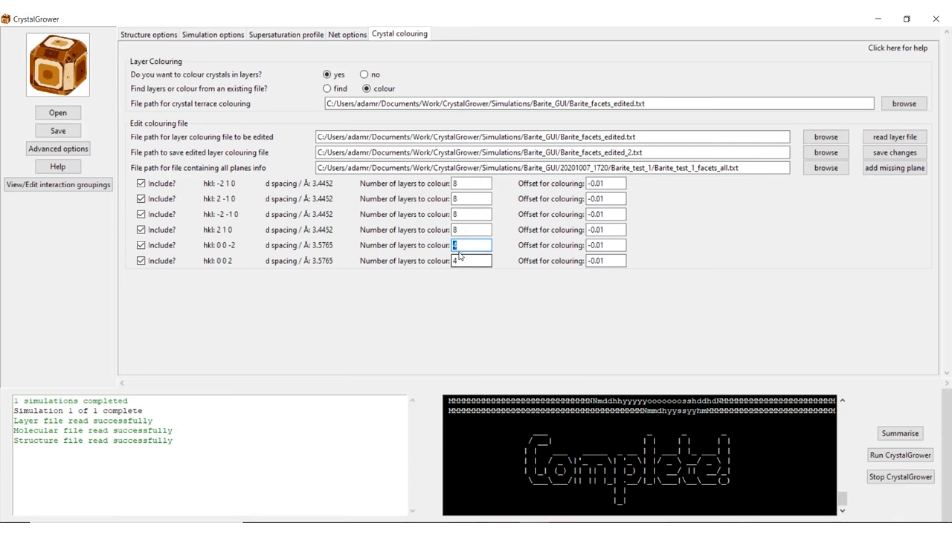
{"action": "type", "text": "8"}
{"action": "left_click", "coordinate": [456, 262]}
{"action": "left_click_drag", "start_coordinate": [458, 262], "coordinate": [451, 261]}
{"action": "type", "text": "6"}
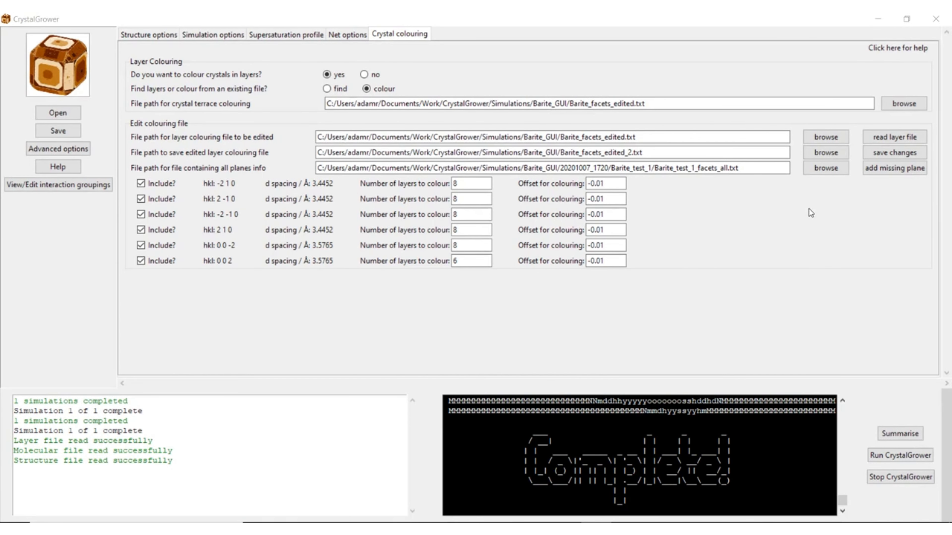
{"action": "left_click", "coordinate": [871, 152]}
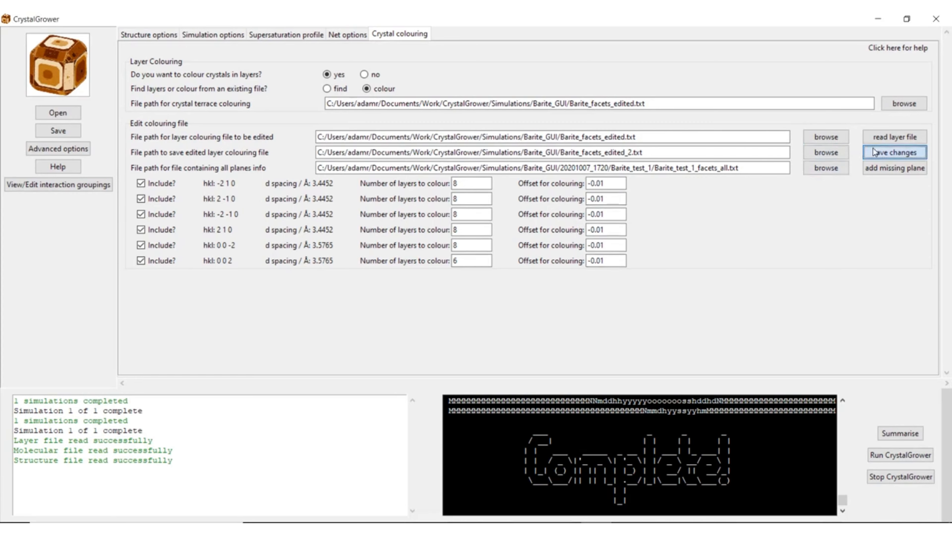
- Set the crystal terrace colouring file to Barite_facets_edited_2.txt and run CrystalGrower
{"action": "left_click", "coordinate": [633, 105]}
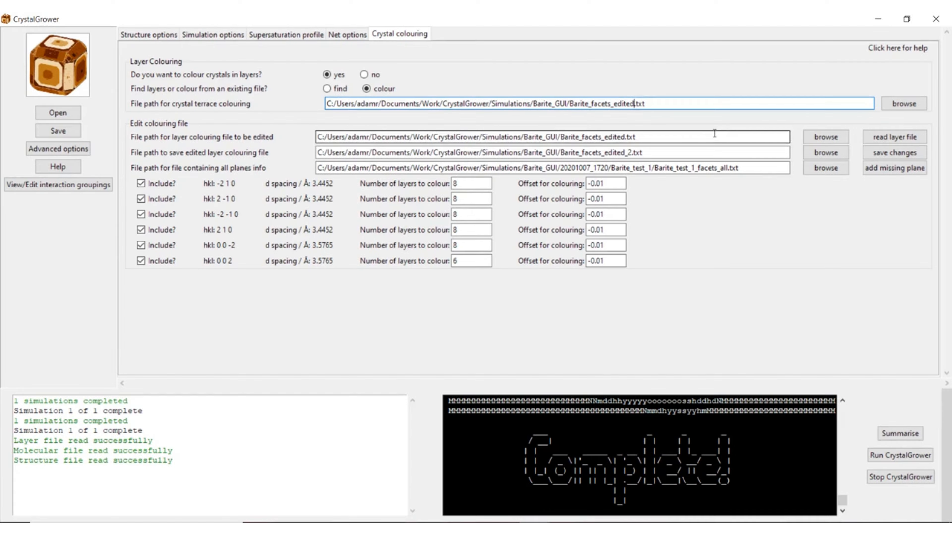
{"action": "type", "text": "_2"}
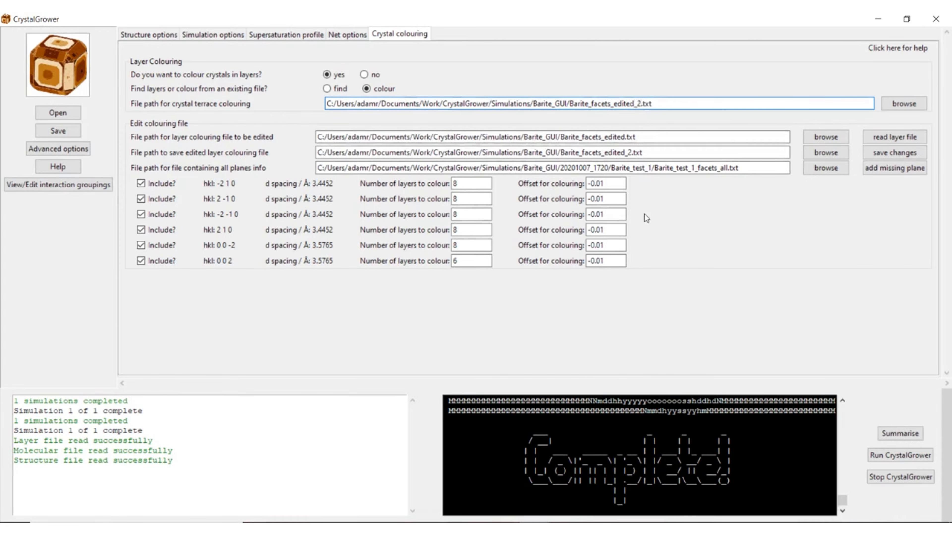
{"action": "left_click", "coordinate": [890, 458]}
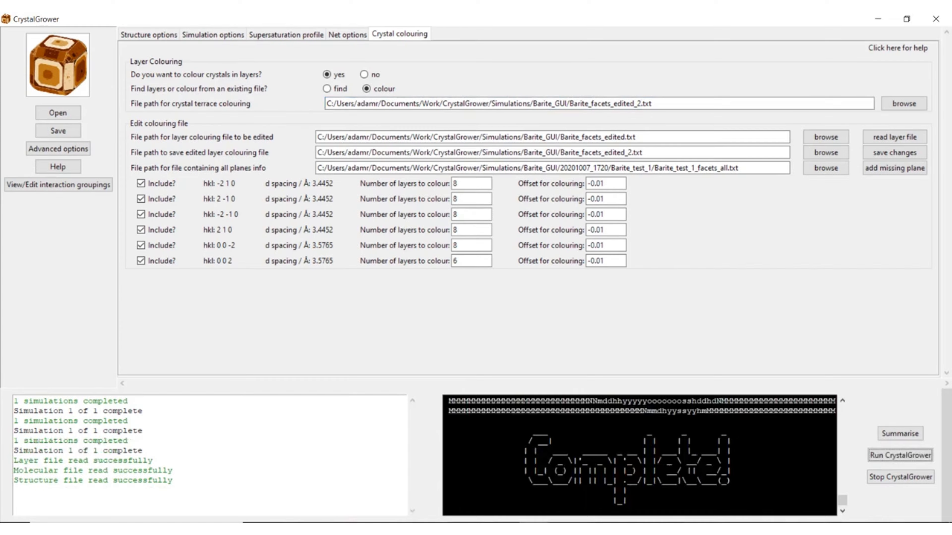
- Open Barite_test_1_ovito_CGvisualiser.XYZ from the 20201008_1106 run's XYZ_files folder in OVITO with the default column mapping, and inspect the crystal's underside and sides
{"action": "key", "text": "alt+Tab"}
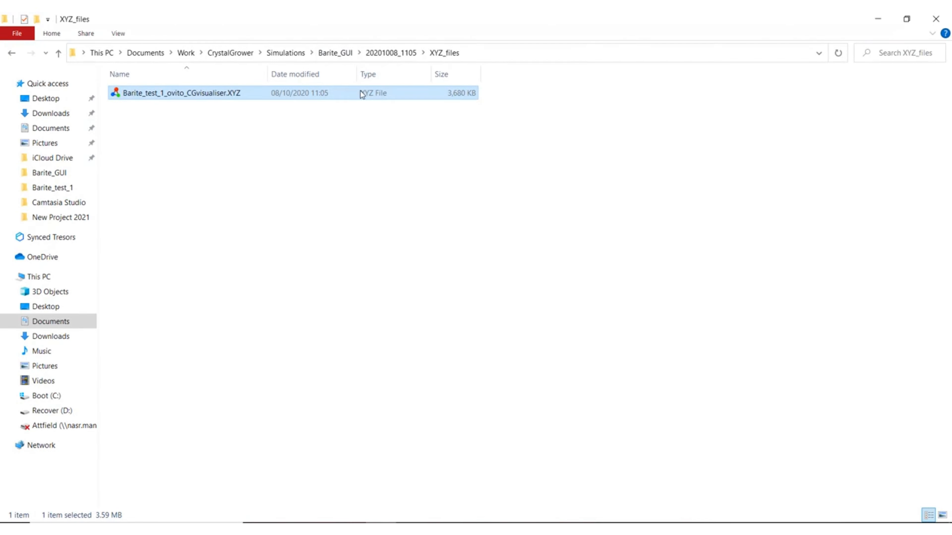
{"action": "left_click", "coordinate": [335, 49]}
{"action": "double_click", "coordinate": [164, 454]}
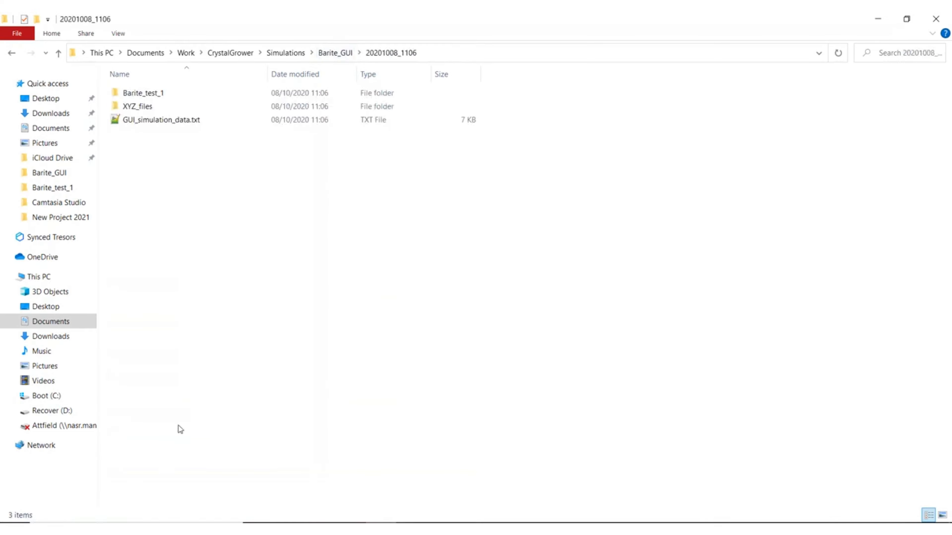
{"action": "double_click", "coordinate": [161, 107]}
{"action": "double_click", "coordinate": [185, 92]}
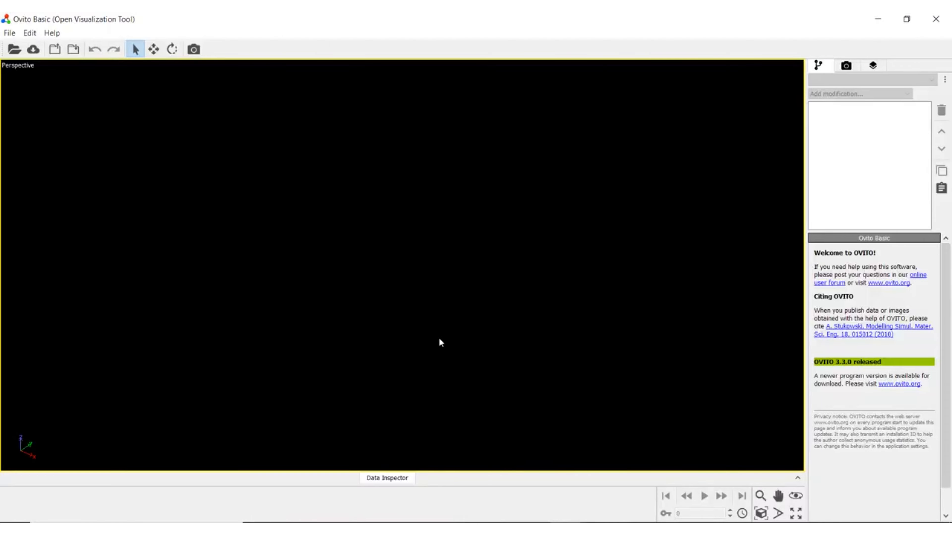
{"action": "left_click", "coordinate": [417, 404]}
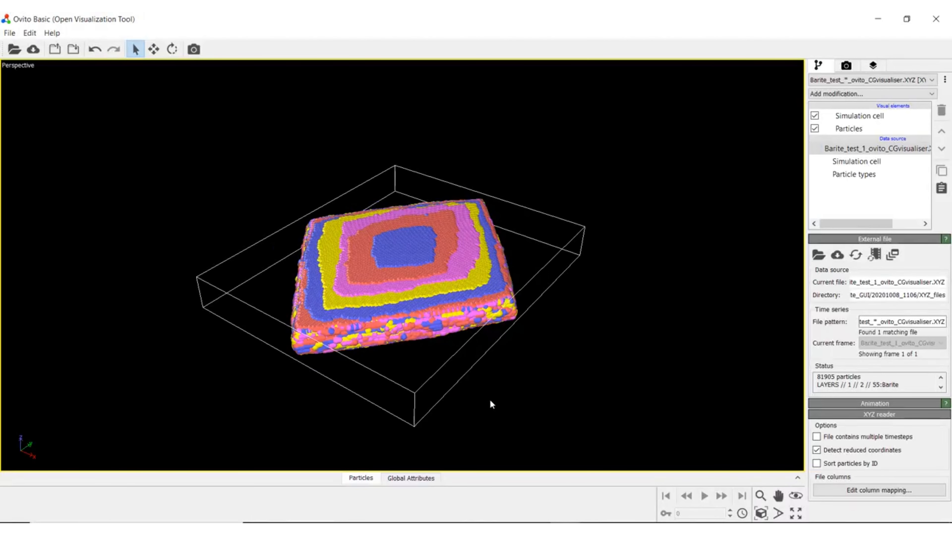
{"action": "left_click_drag", "start_coordinate": [389, 371], "coordinate": [418, 248]}
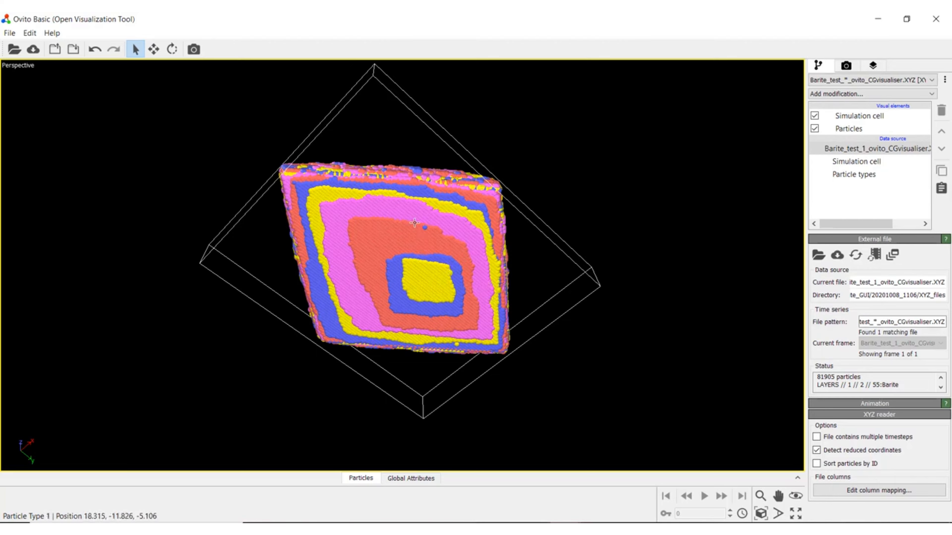
{"action": "left_click_drag", "start_coordinate": [458, 248], "coordinate": [436, 300]}
{"action": "key", "text": "Escape"}
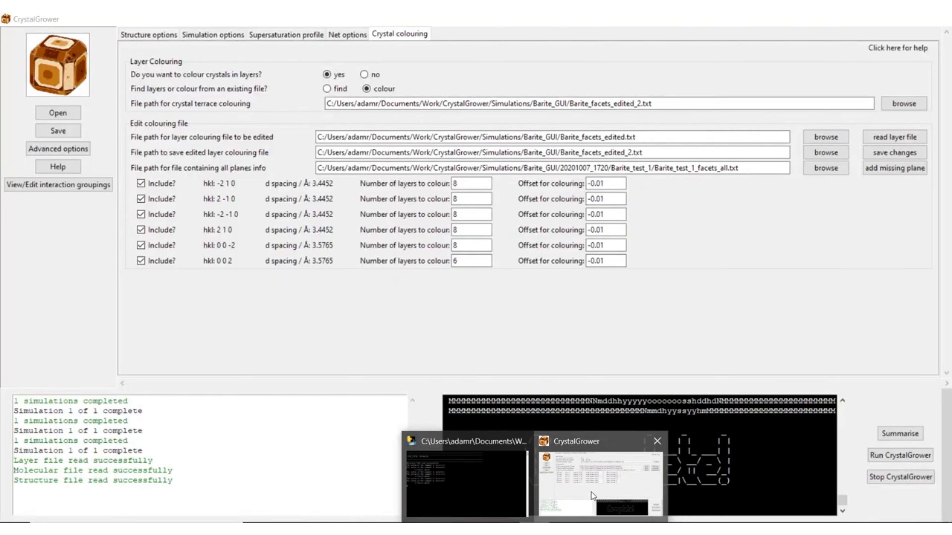
- Switch to CrystalGrower and set the number of layers to colour for plane 0 0 -2 to 9
{"action": "left_click", "coordinate": [592, 492]}
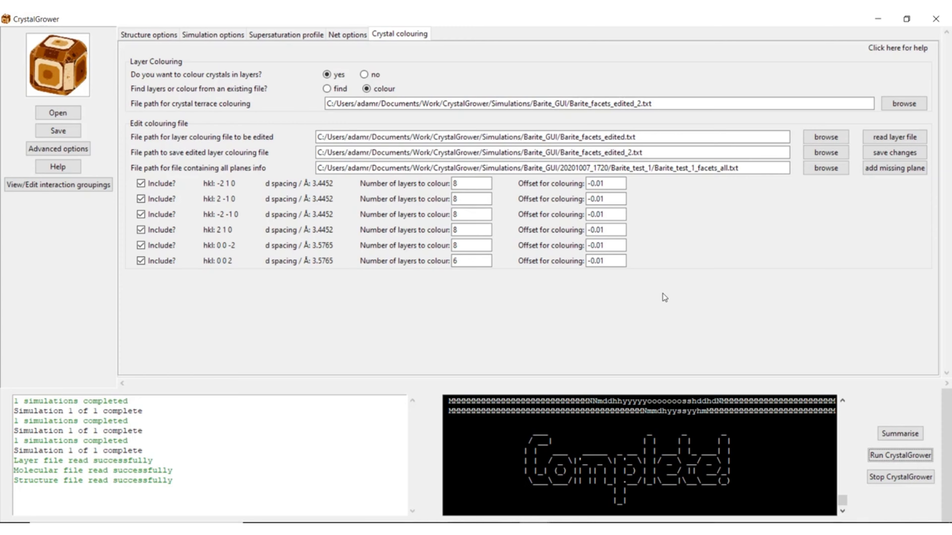
{"action": "left_click", "coordinate": [467, 248]}
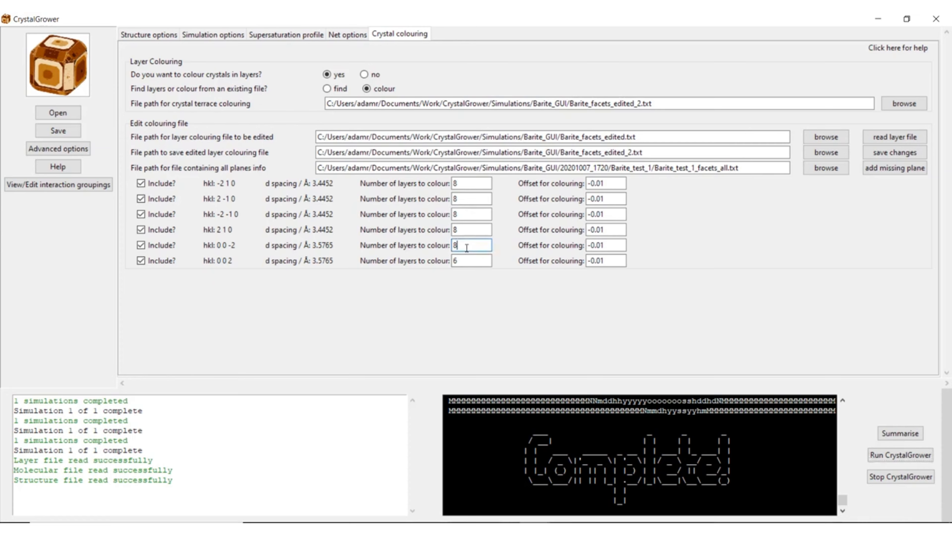
{"action": "type", "text": "9"}
- Set the offset for colouring to 0.1 for planes 2 1 0 and -2 -1 0
{"action": "left_click_drag", "start_coordinate": [609, 230], "coordinate": [579, 238]}
{"action": "type", "text": "0"}
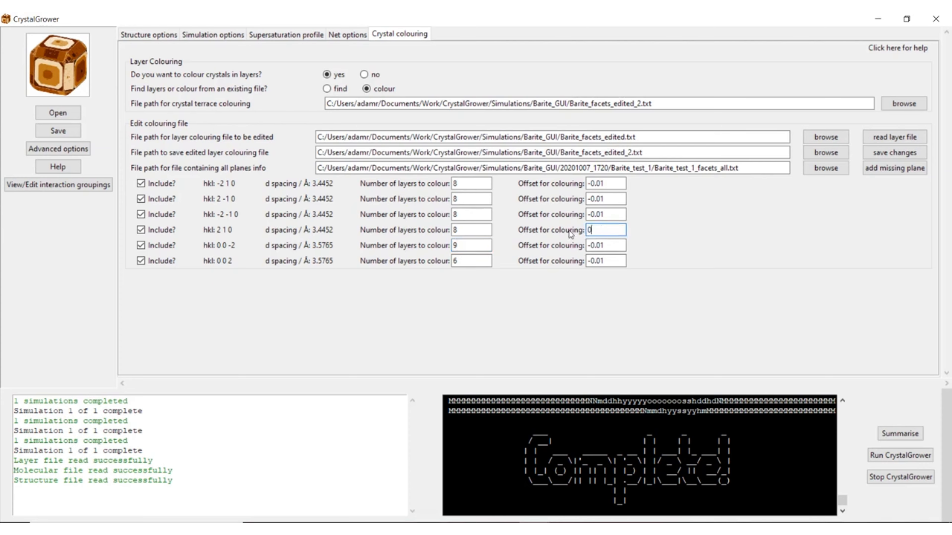
{"action": "type", "text": ".1"}
{"action": "left_click_drag", "start_coordinate": [611, 200], "coordinate": [579, 213]}
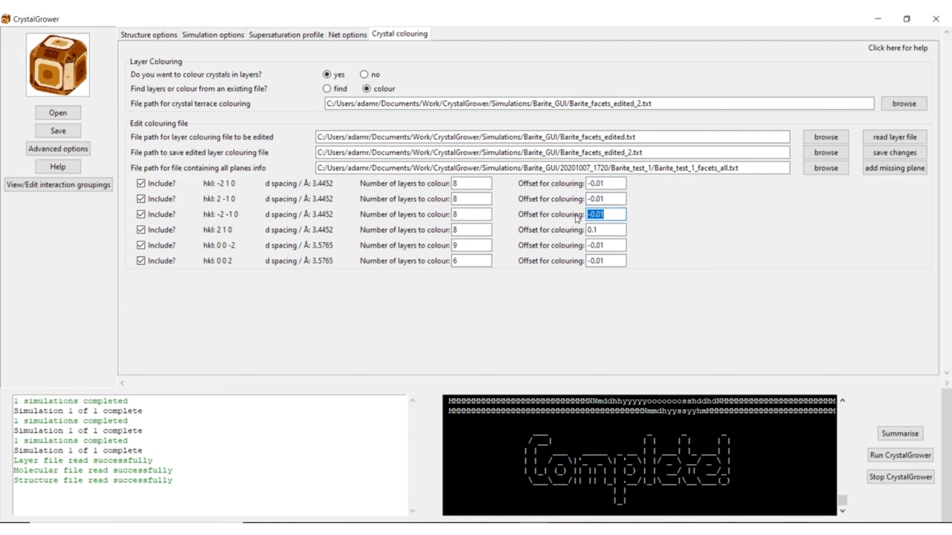
{"action": "type", "text": "0."}
- Set the path for the edited layer colouring file to Barite_facets_edited_3.txt and save the changes
{"action": "left_click_drag", "start_coordinate": [628, 153], "coordinate": [632, 152]}
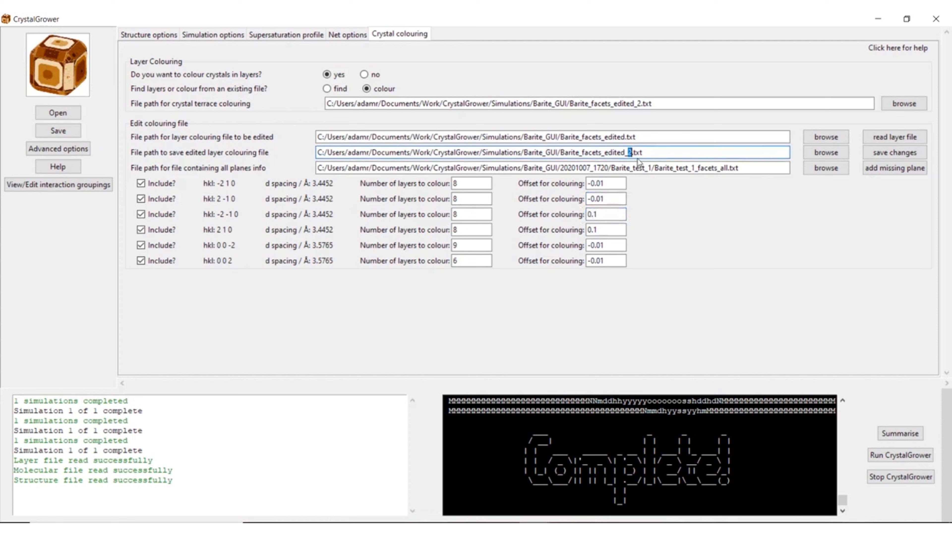
{"action": "type", "text": "3"}
{"action": "left_click", "coordinate": [878, 154]}
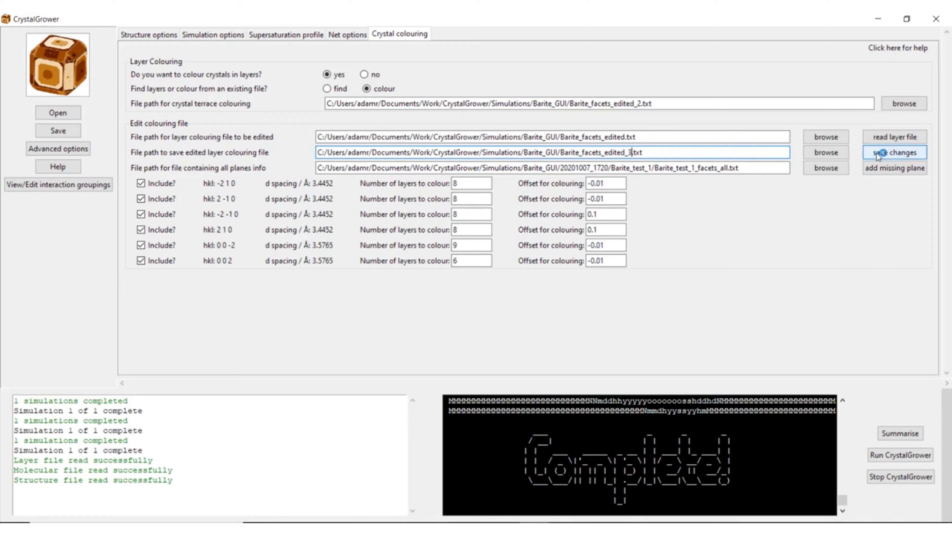
- Set the crystal terrace colouring file to Barite_facets_edited_3.txt and run CrystalGrower
{"action": "left_click", "coordinate": [639, 103]}
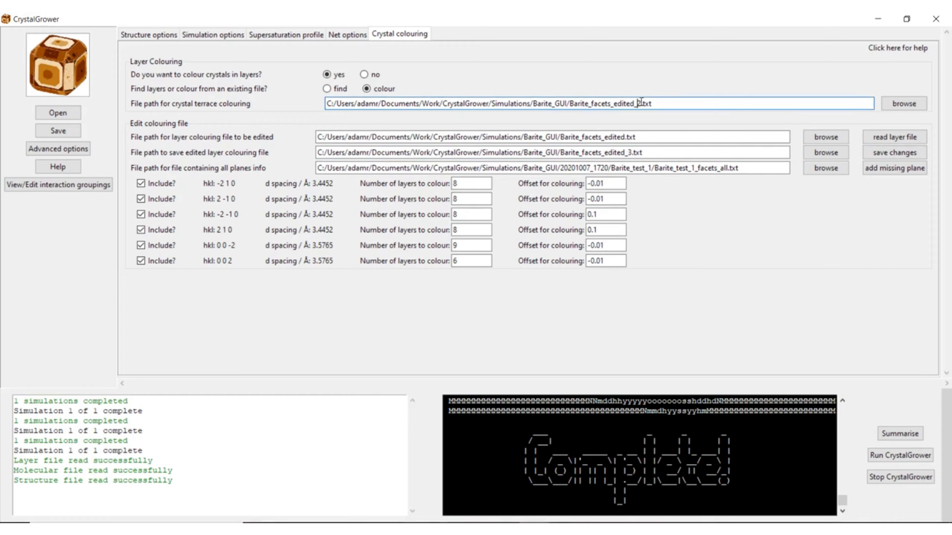
{"action": "type", "text": "3"}
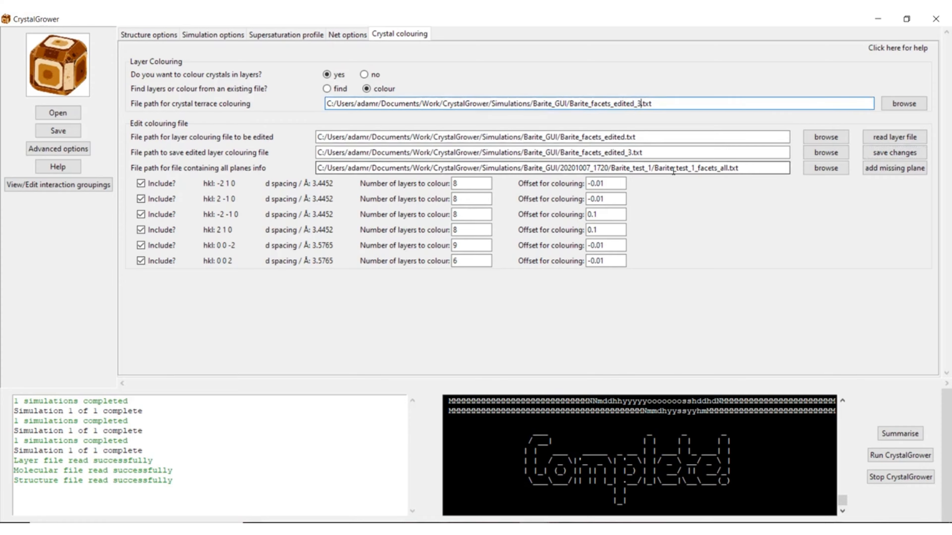
{"action": "left_click", "coordinate": [887, 456]}
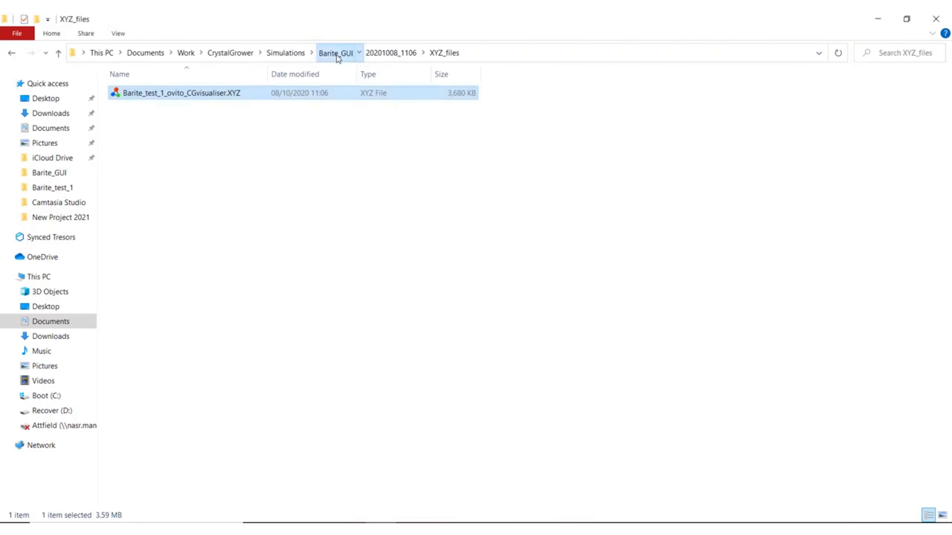
- Open Barite_test_1_ovito_CGvisualiser.XYZ from the 20201008_1109 run's XYZ_files folder in OVITO with the default column mapping, and inspect the crystal's side faces
{"action": "left_click", "coordinate": [335, 53]}
{"action": "double_click", "coordinate": [165, 112]}
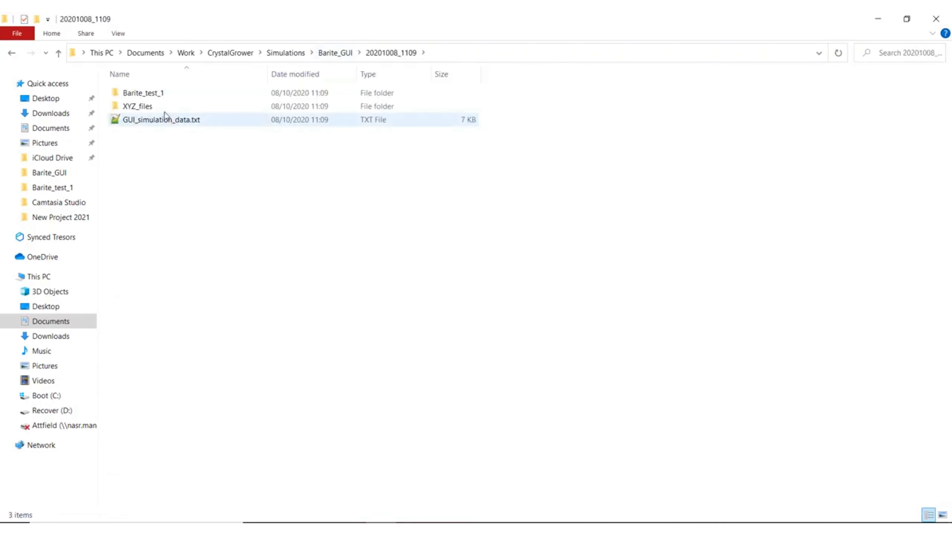
{"action": "double_click", "coordinate": [165, 109]}
{"action": "left_click", "coordinate": [154, 94]}
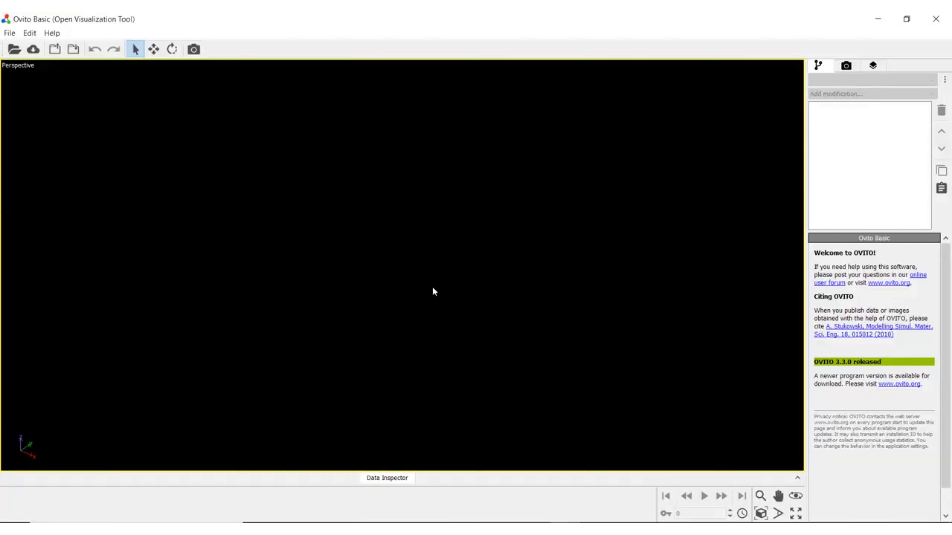
{"action": "left_click", "coordinate": [415, 404]}
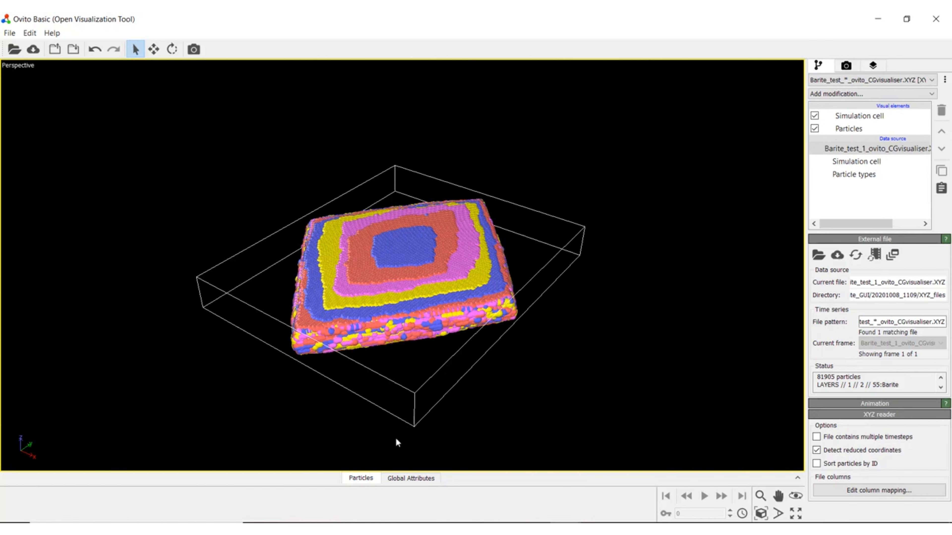
{"action": "left_click_drag", "start_coordinate": [389, 356], "coordinate": [419, 219]}
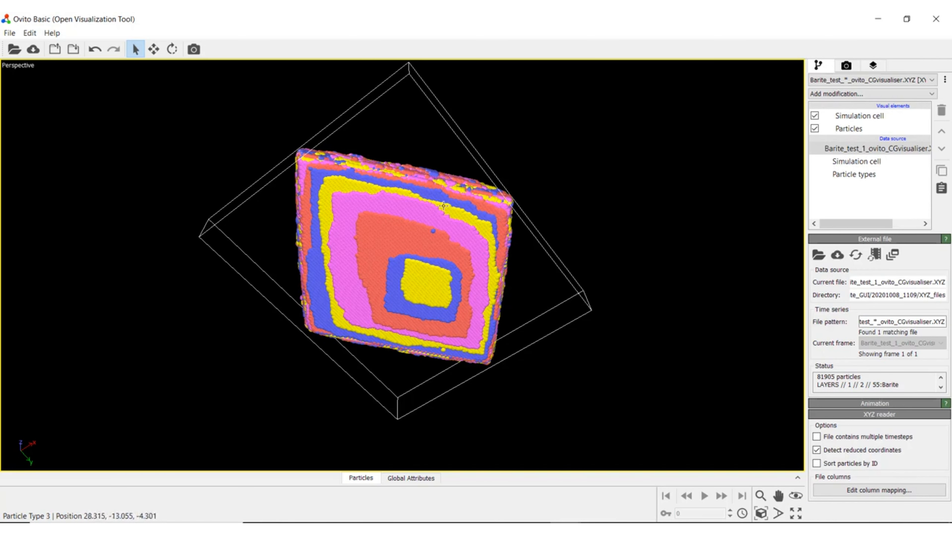
{"action": "left_click_drag", "start_coordinate": [443, 205], "coordinate": [341, 257]}
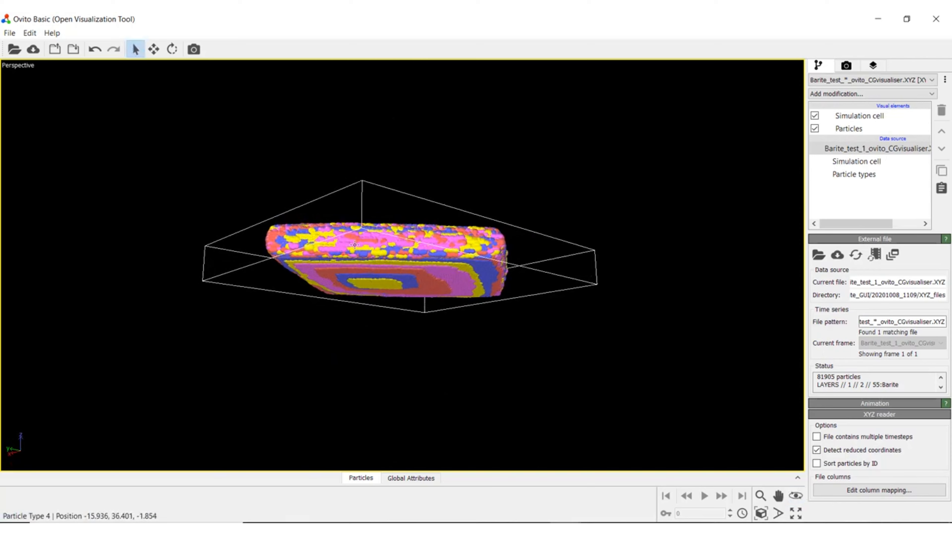
- Examine the colour pattern on the side face of the crystal from the 20201008_1109 run at close range
{"action": "scroll", "coordinate": [354, 245], "scroll_direction": "up", "scroll_amount": 5}
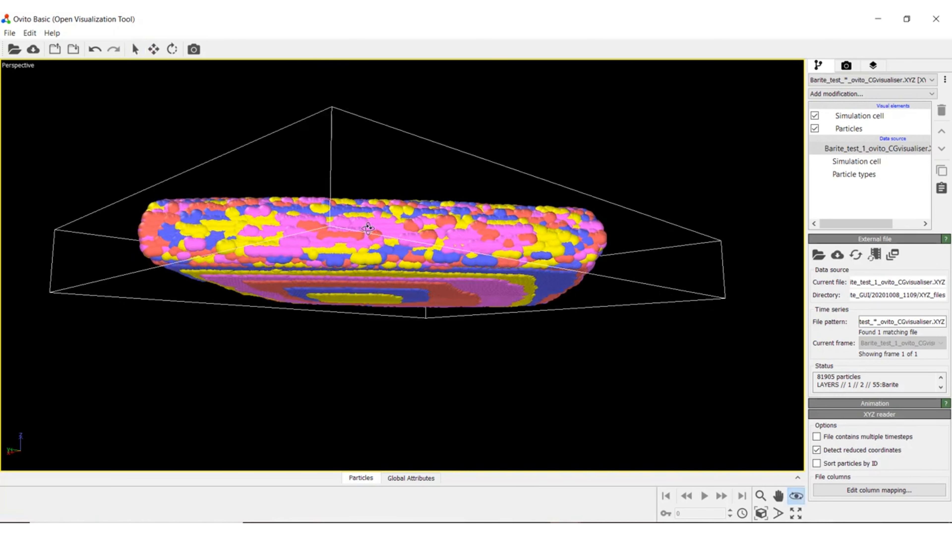
{"action": "key", "text": "Escape"}
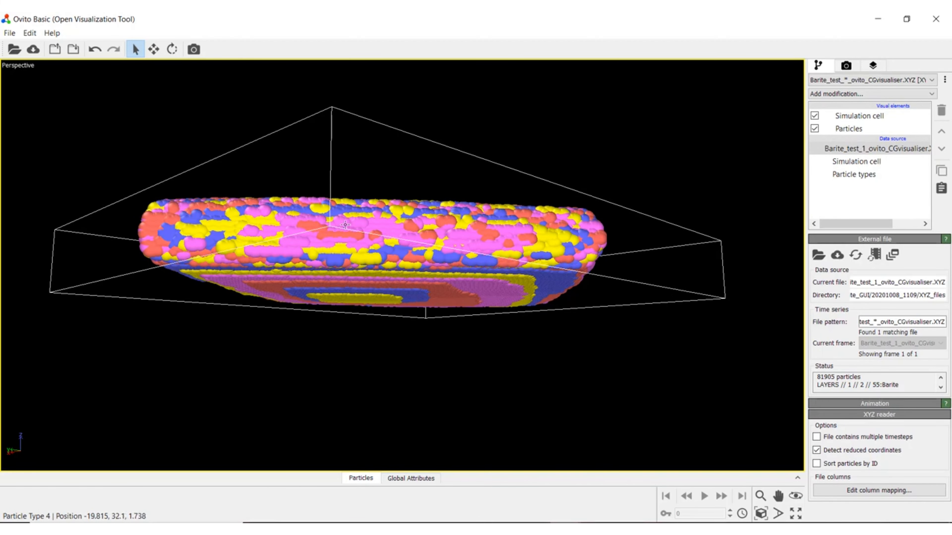
{"action": "scroll", "coordinate": [343, 233], "scroll_direction": "up", "scroll_amount": 3}
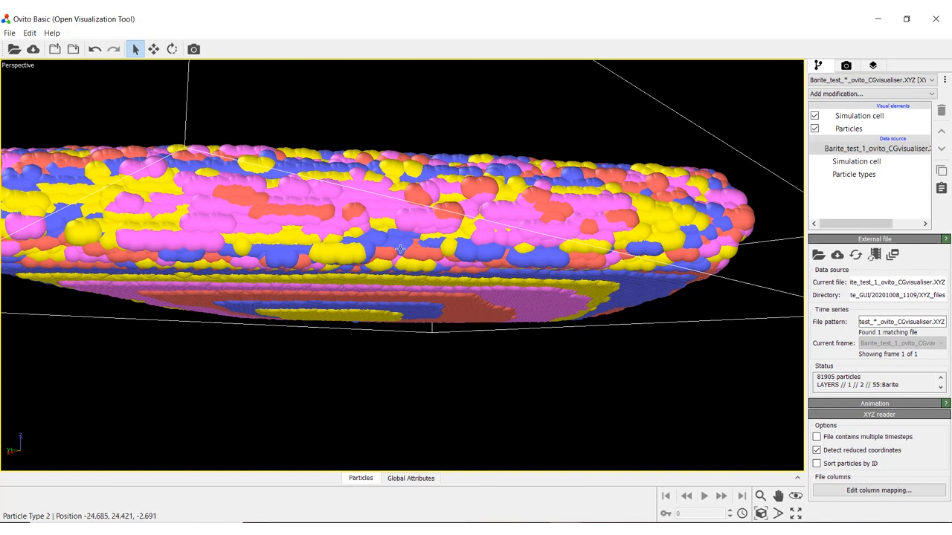
{"action": "scroll", "coordinate": [375, 212], "scroll_direction": "down", "scroll_amount": 2}
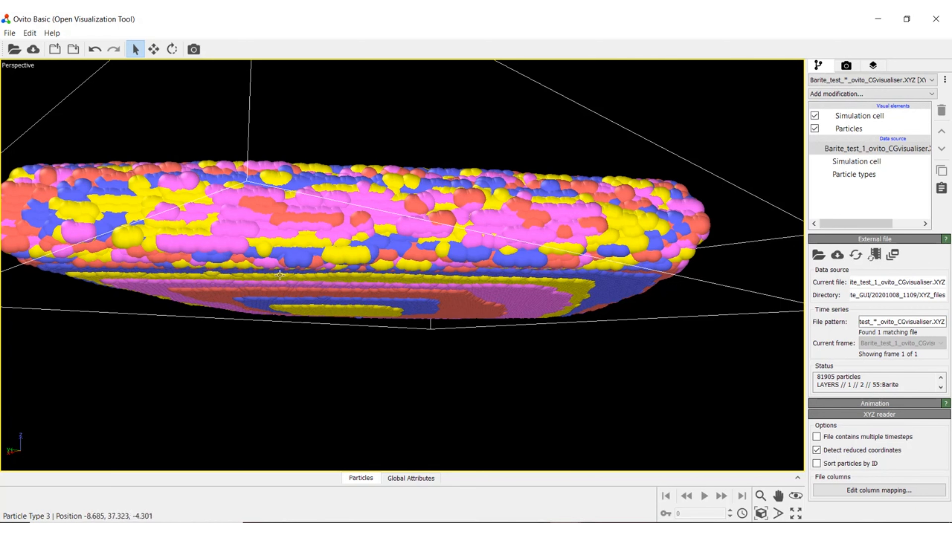
- Switch to CrystalGrower, set the offset for colouring to -0.01 for planes -2 -1 0 and 2 1 0, and save the changes
{"action": "left_click", "coordinate": [534, 529]}
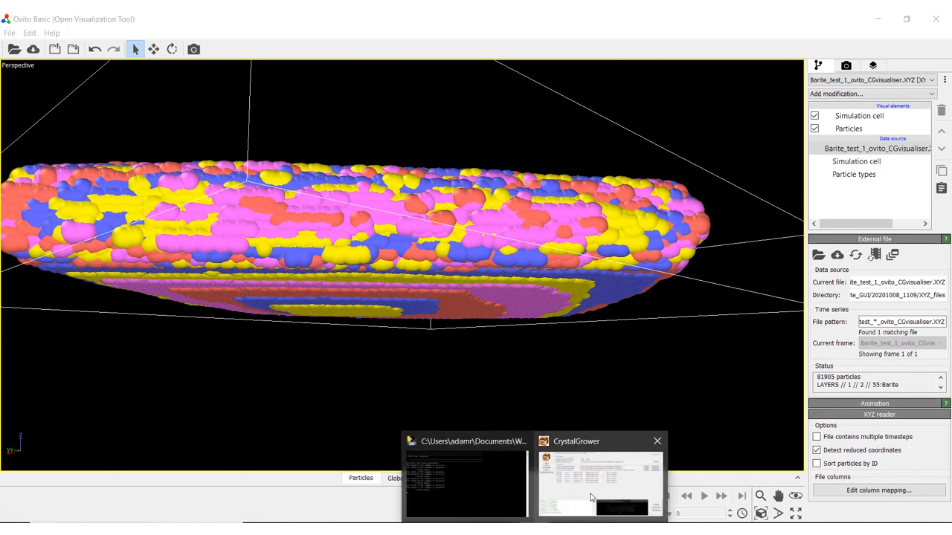
{"action": "left_click", "coordinate": [591, 497]}
{"action": "left_click", "coordinate": [593, 215]}
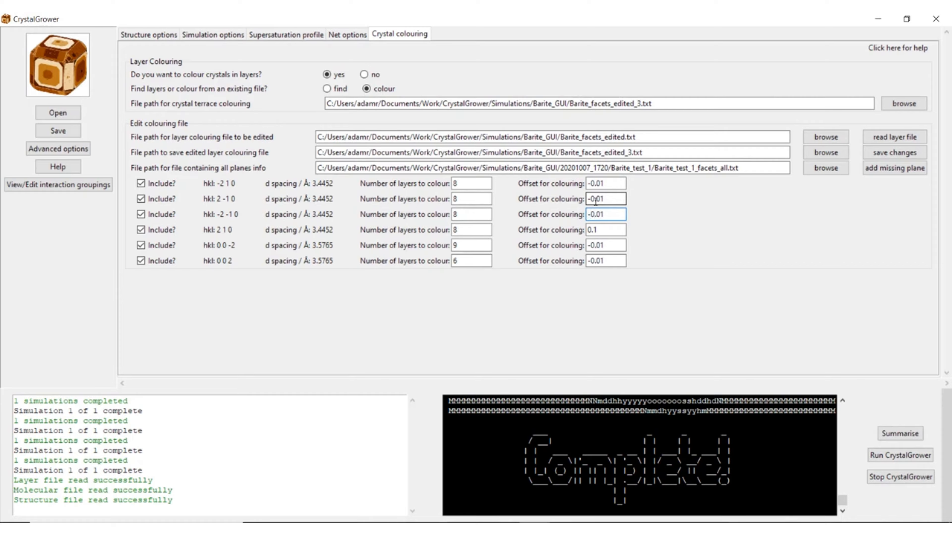
{"action": "left_click_drag", "start_coordinate": [604, 214], "coordinate": [587, 230]}
{"action": "key", "text": "ctrl+c"}
{"action": "key", "text": "ctrl+v"}
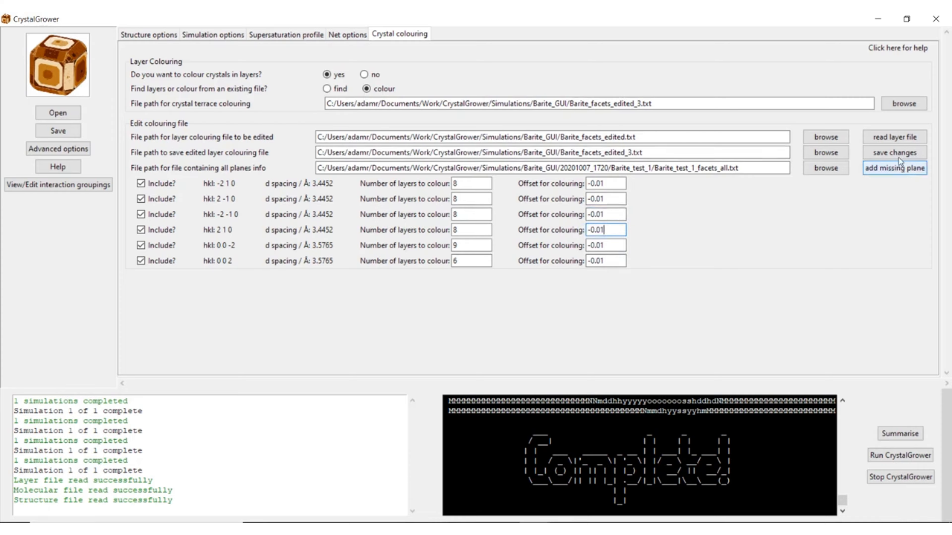
{"action": "left_click", "coordinate": [878, 156]}
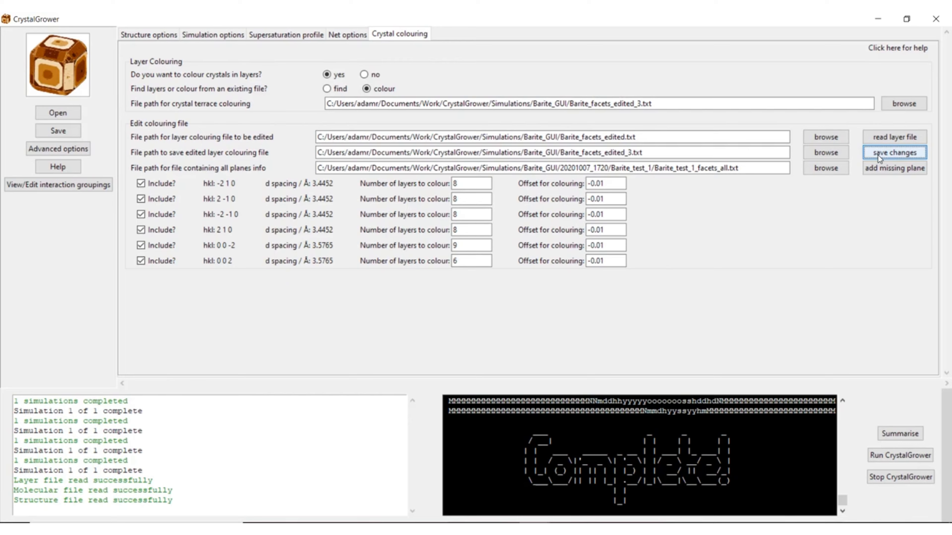
- Run CrystalGrower and open Barite_test_1_ovito_CGvisualiser.XYZ from the 20201008_1110 run's XYZ_files folder in OVITO with the default column mapping
{"action": "left_click", "coordinate": [883, 452]}
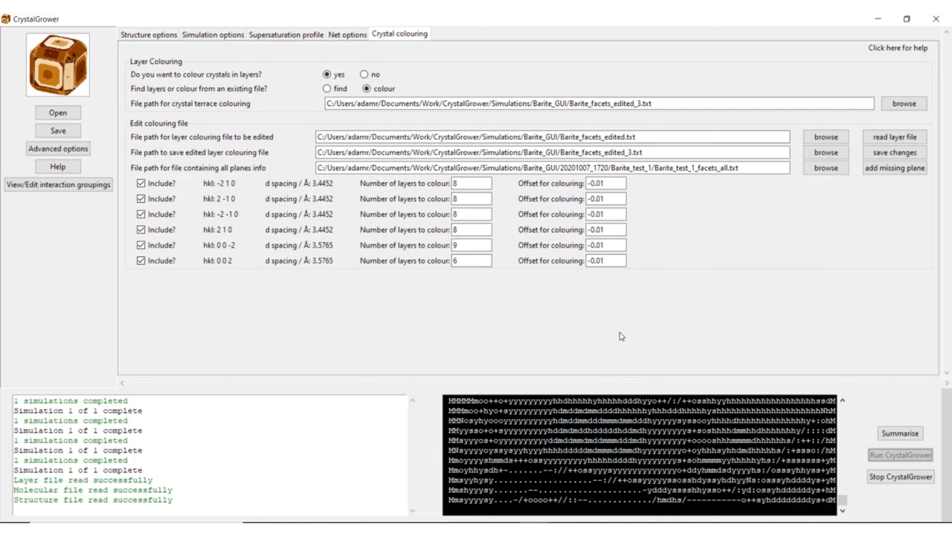
{"action": "left_click", "coordinate": [383, 524]}
{"action": "left_click", "coordinate": [319, 59]}
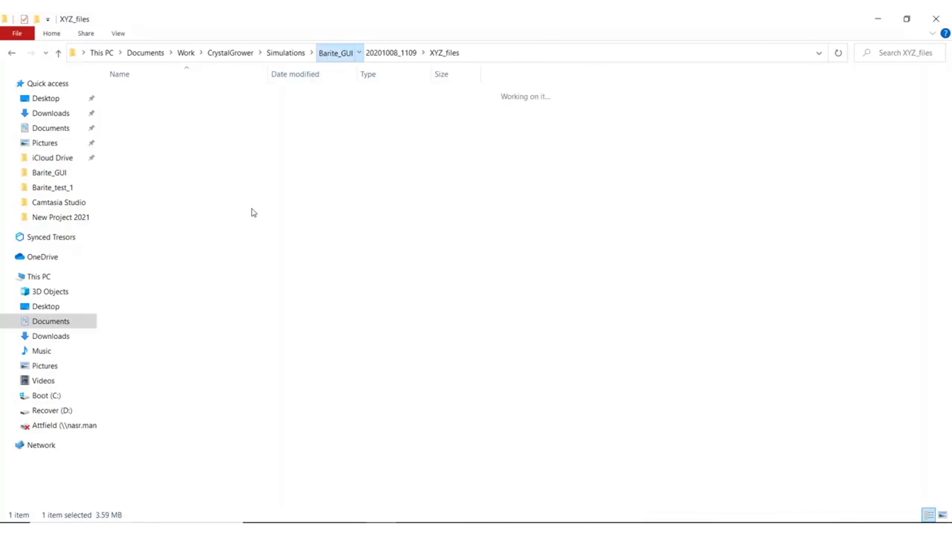
{"action": "left_click", "coordinate": [156, 481]}
{"action": "double_click", "coordinate": [155, 482]}
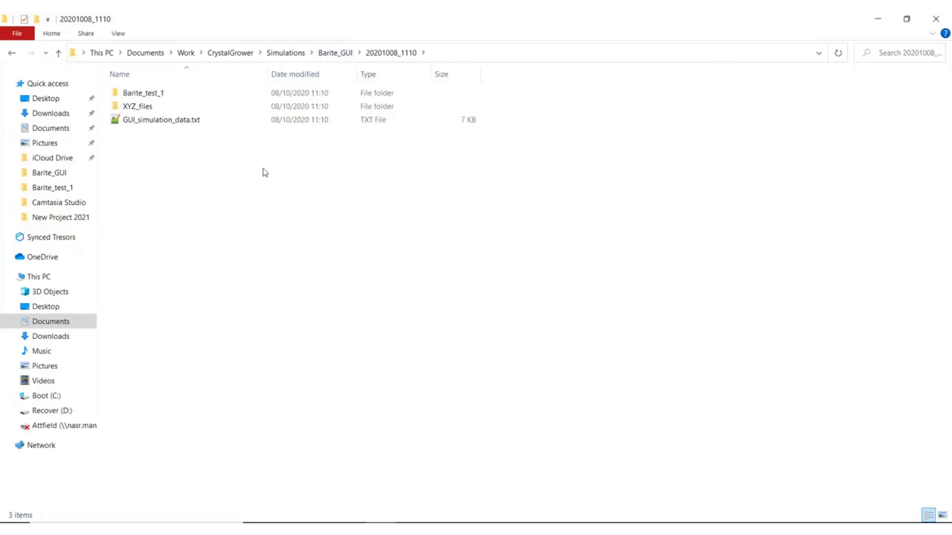
{"action": "double_click", "coordinate": [166, 107]}
{"action": "double_click", "coordinate": [177, 93]}
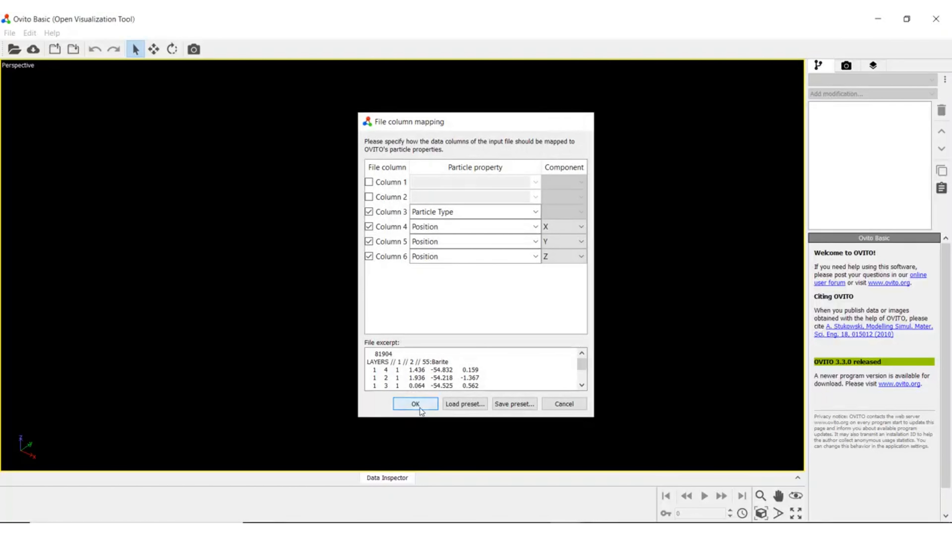
{"action": "left_click", "coordinate": [419, 407]}
- Inspect the layer colouring on the different side faces of the crystal from the 20201008_1110 run
{"action": "left_click_drag", "start_coordinate": [436, 358], "coordinate": [423, 298]}
{"action": "scroll", "coordinate": [424, 299], "scroll_direction": "up", "scroll_amount": 5}
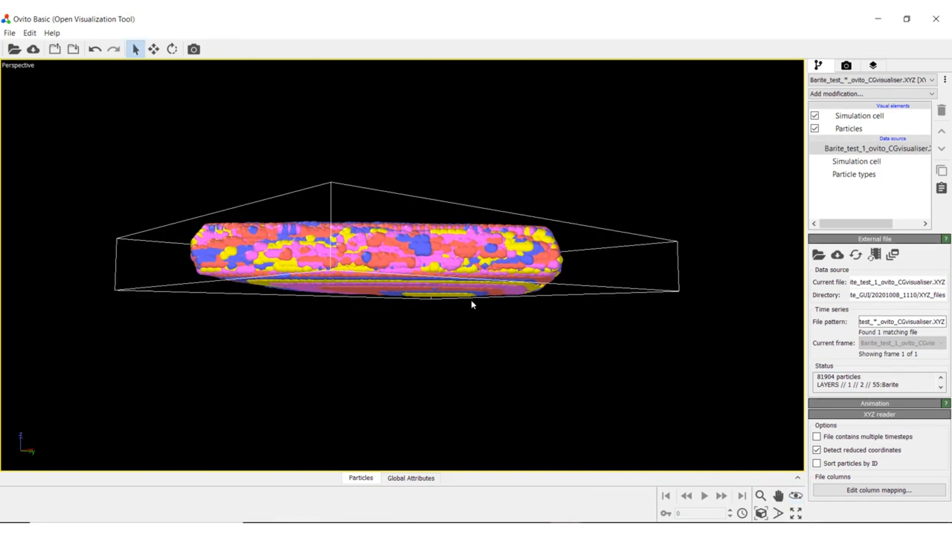
{"action": "left_click_drag", "start_coordinate": [485, 295], "coordinate": [365, 303]}
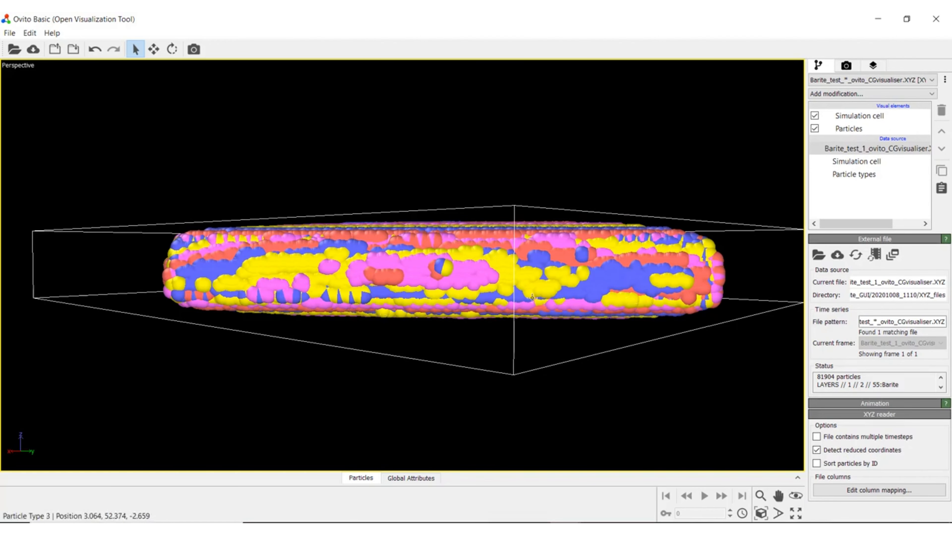
{"action": "left_click_drag", "start_coordinate": [525, 304], "coordinate": [472, 294]}
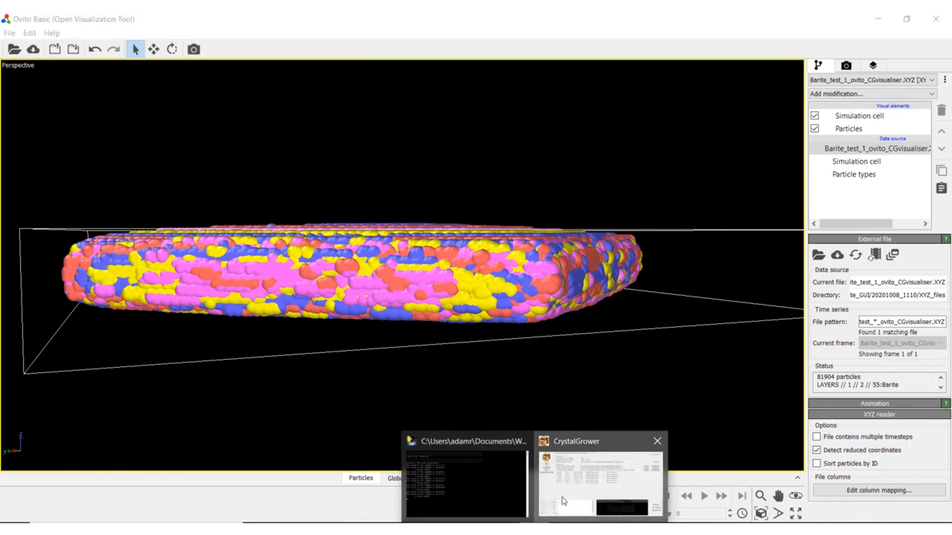
- Switch to CrystalGrower, set the offset for colouring to 0.2 for planes -2 1 0 and 2 -1 0, and save the changes
{"action": "left_click", "coordinate": [562, 497]}
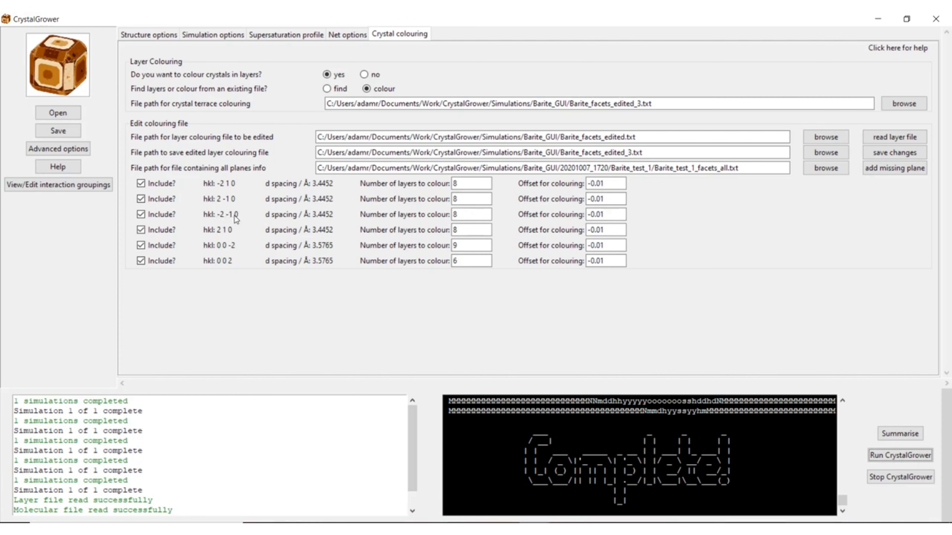
{"action": "left_click_drag", "start_coordinate": [614, 184], "coordinate": [587, 184]}
{"action": "type", "text": "0.2"}
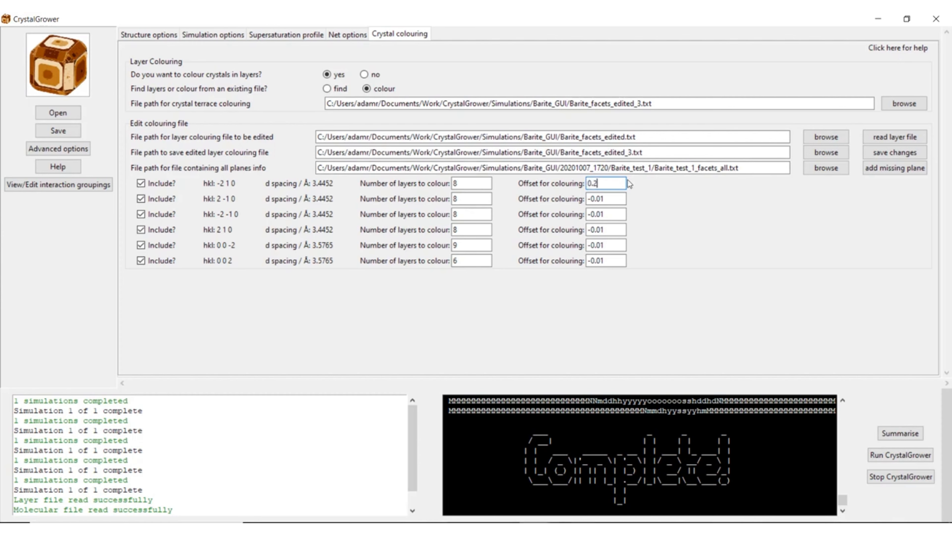
{"action": "left_click_drag", "start_coordinate": [618, 199], "coordinate": [589, 200]}
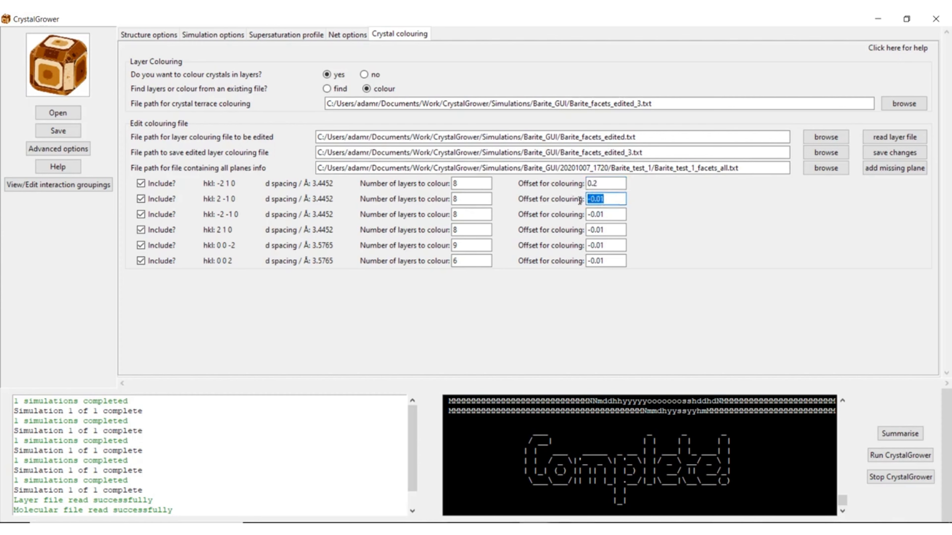
{"action": "type", "text": "0.2"}
{"action": "left_click", "coordinate": [885, 159]}
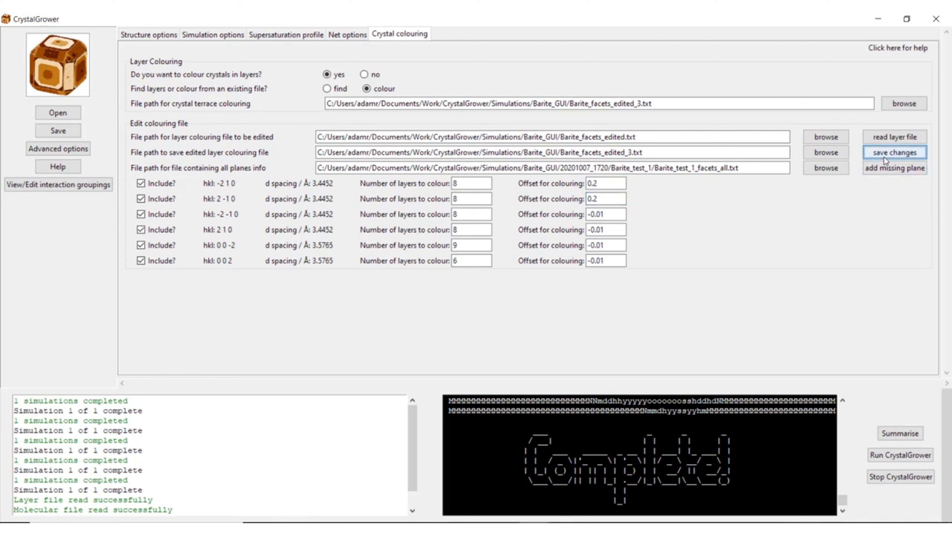
- Run CrystalGrower and open Barite_test_1_ovito_CGvisualiser.XYZ from the 20201008_1112 run's XYZ_files folder in OVITO with the default column mapping
{"action": "left_click", "coordinate": [901, 455]}
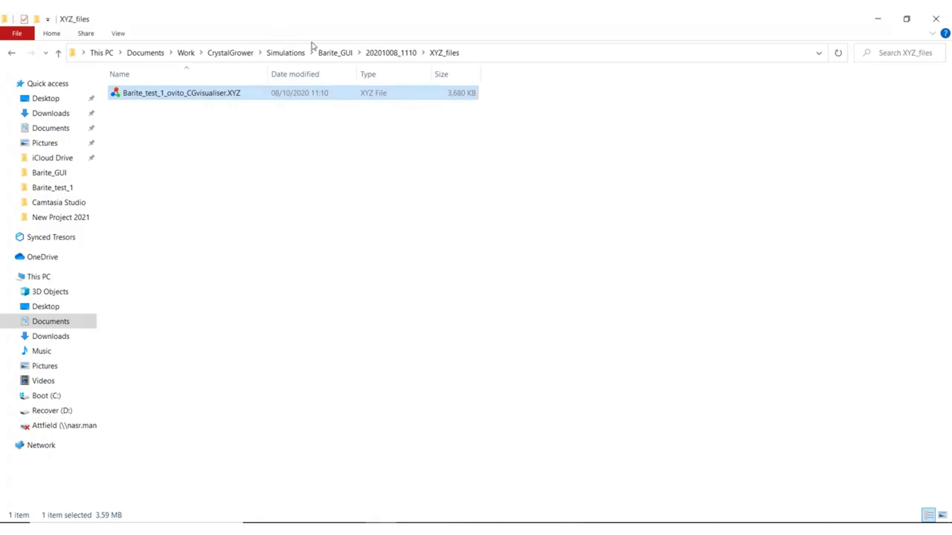
{"action": "left_click", "coordinate": [334, 52]}
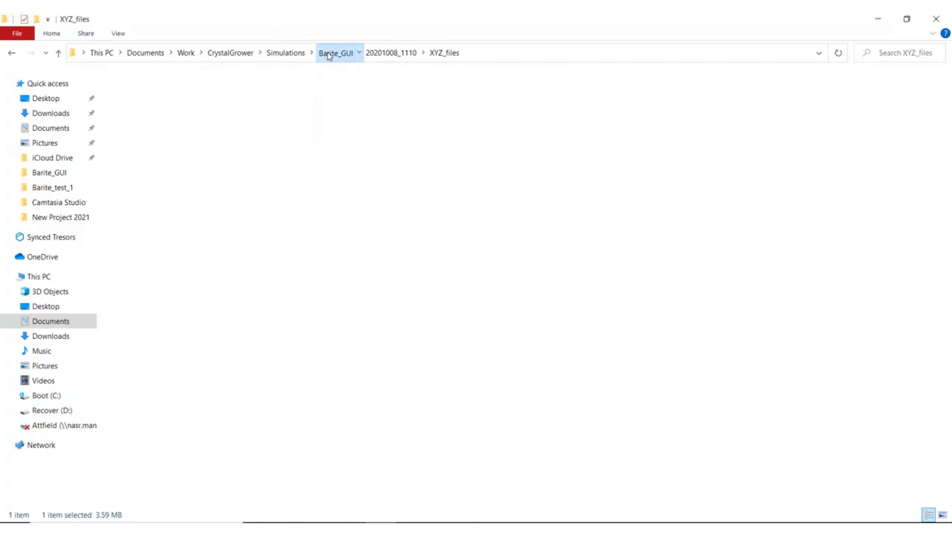
{"action": "double_click", "coordinate": [168, 495]}
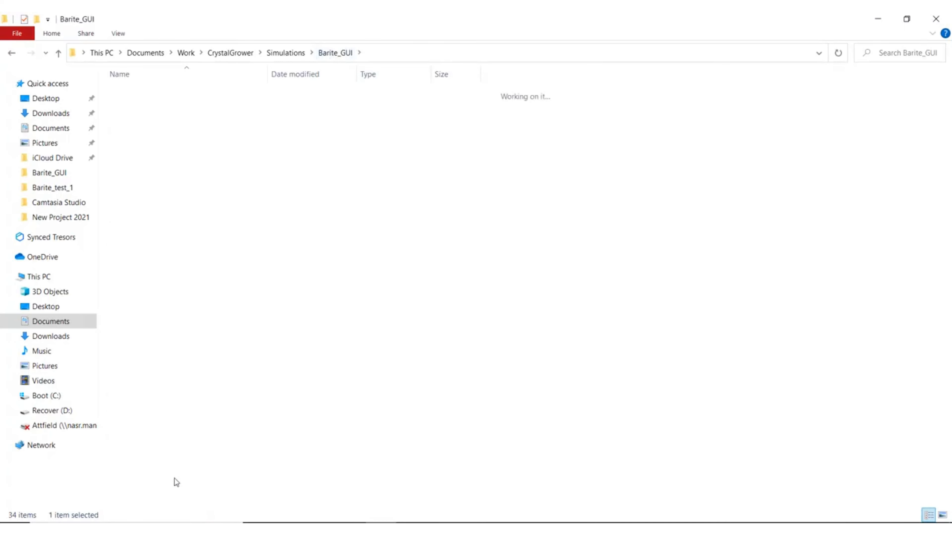
{"action": "double_click", "coordinate": [151, 105]}
{"action": "double_click", "coordinate": [159, 93]}
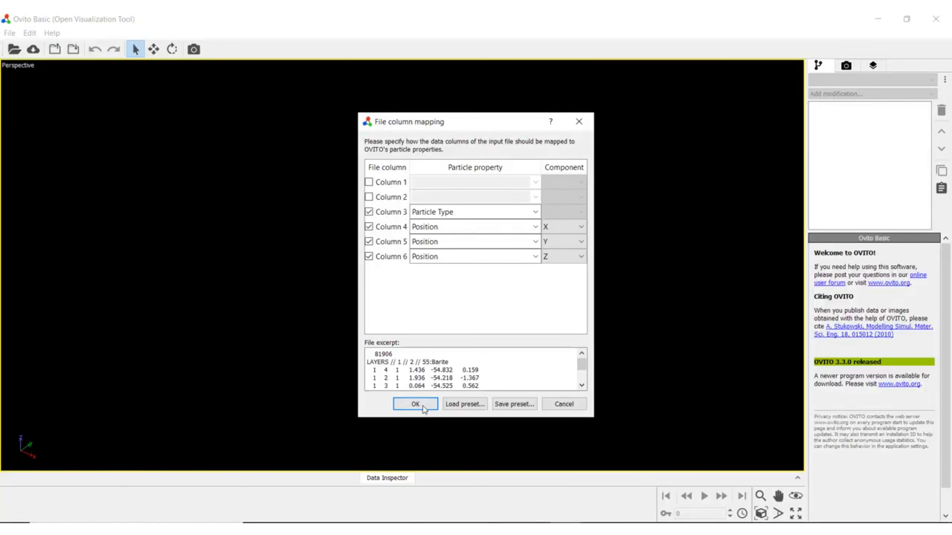
{"action": "left_click", "coordinate": [423, 406]}
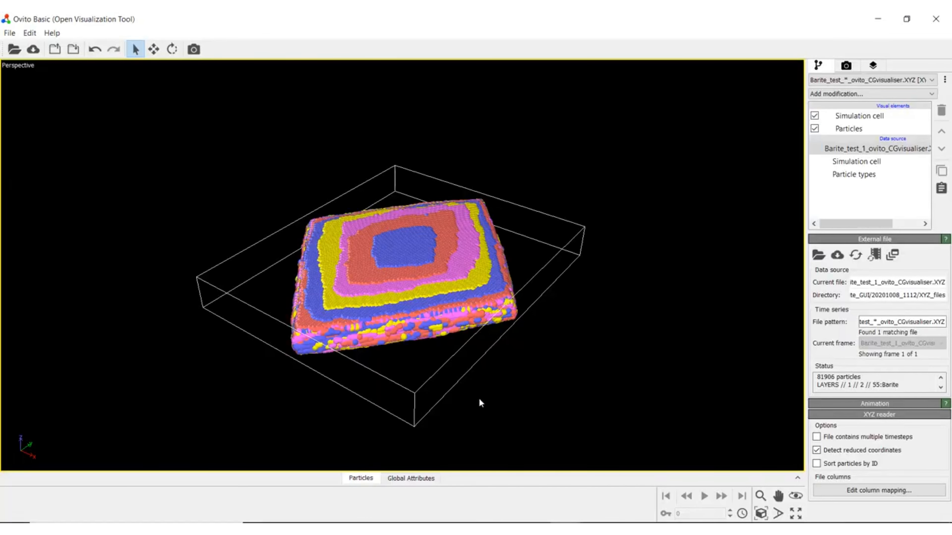
- Inspect the side faces of the crystal from the 20201008_1112 run and compare them with the 20201008_1110 crystal in the other OVITO window
{"action": "left_click_drag", "start_coordinate": [474, 357], "coordinate": [357, 298]}
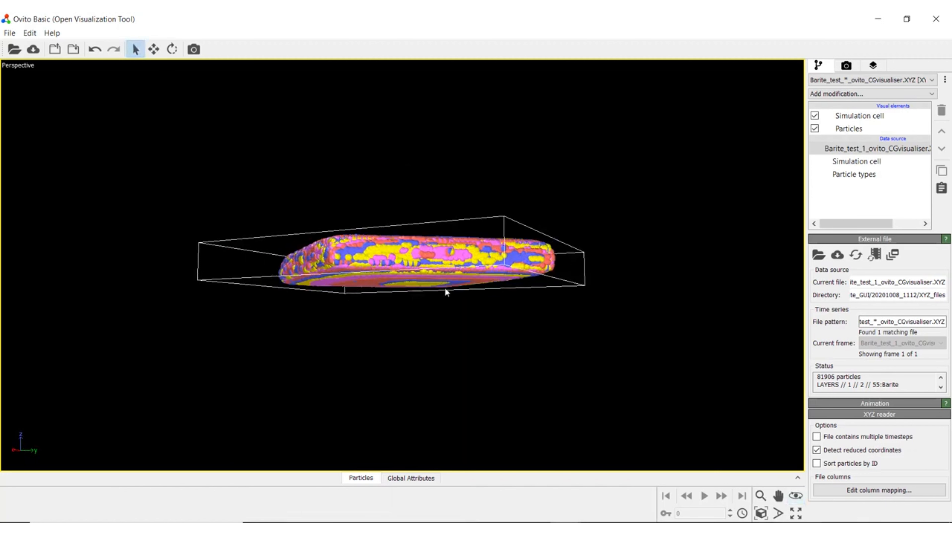
{"action": "left_click_drag", "start_coordinate": [465, 267], "coordinate": [426, 281]}
{"action": "scroll", "coordinate": [450, 312], "scroll_direction": "up", "scroll_amount": 2}
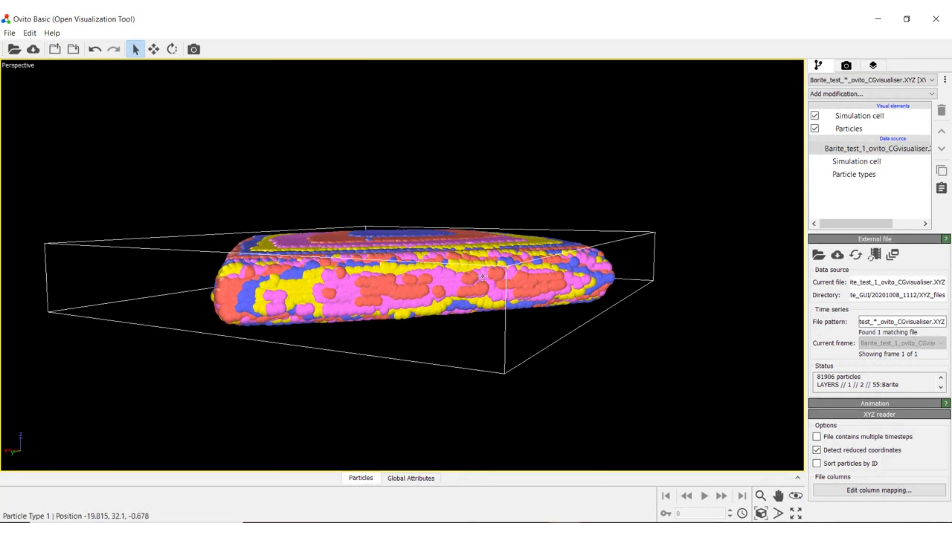
{"action": "left_click_drag", "start_coordinate": [558, 285], "coordinate": [581, 296]}
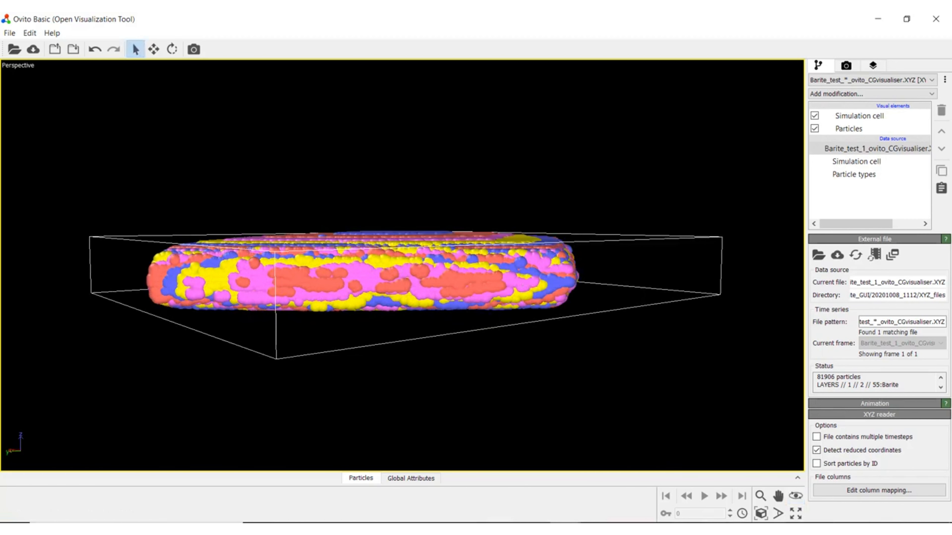
{"action": "left_click", "coordinate": [724, 481]}
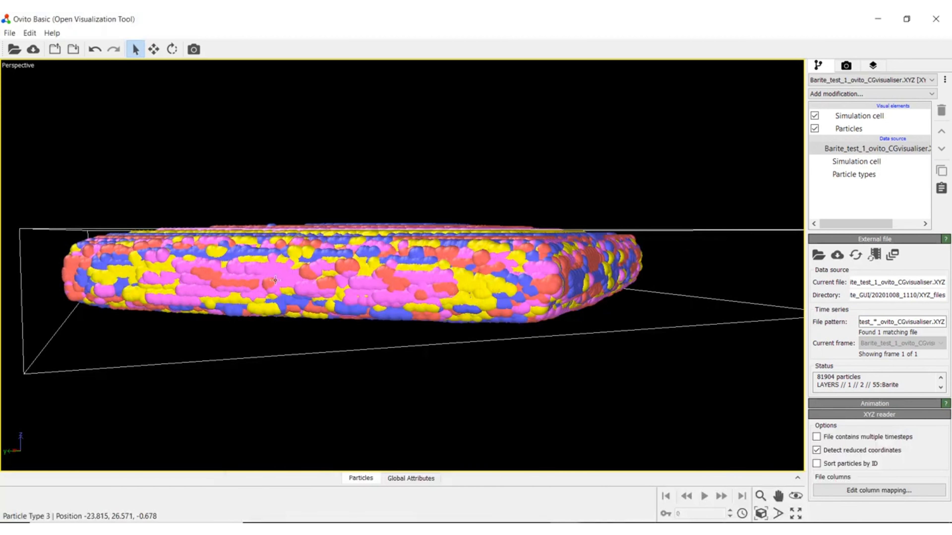
{"action": "left_click", "coordinate": [565, 528]}
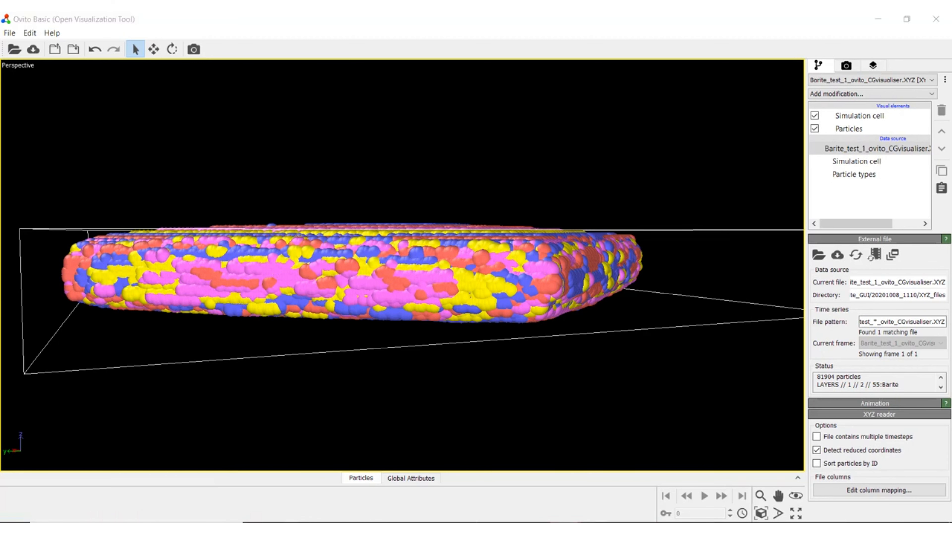
{"action": "left_click", "coordinate": [792, 486]}
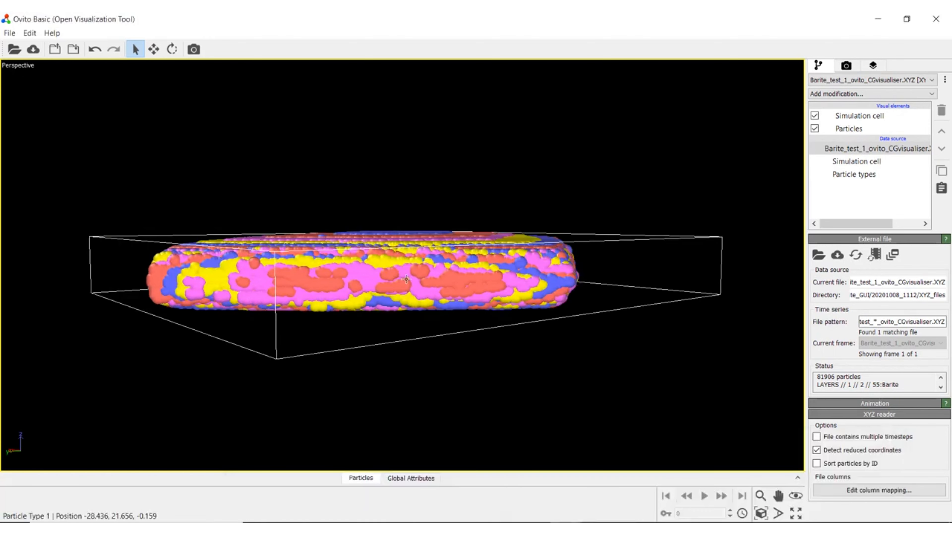